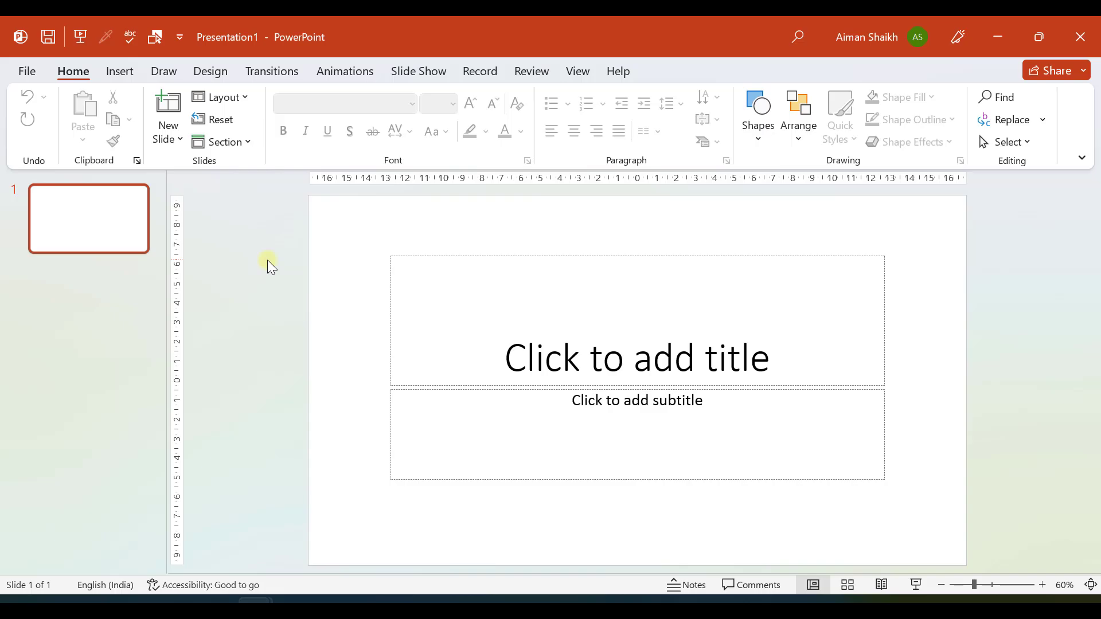
- Choose Pictures from this device and select the sea and autumn forest photos
left_click(124, 71)
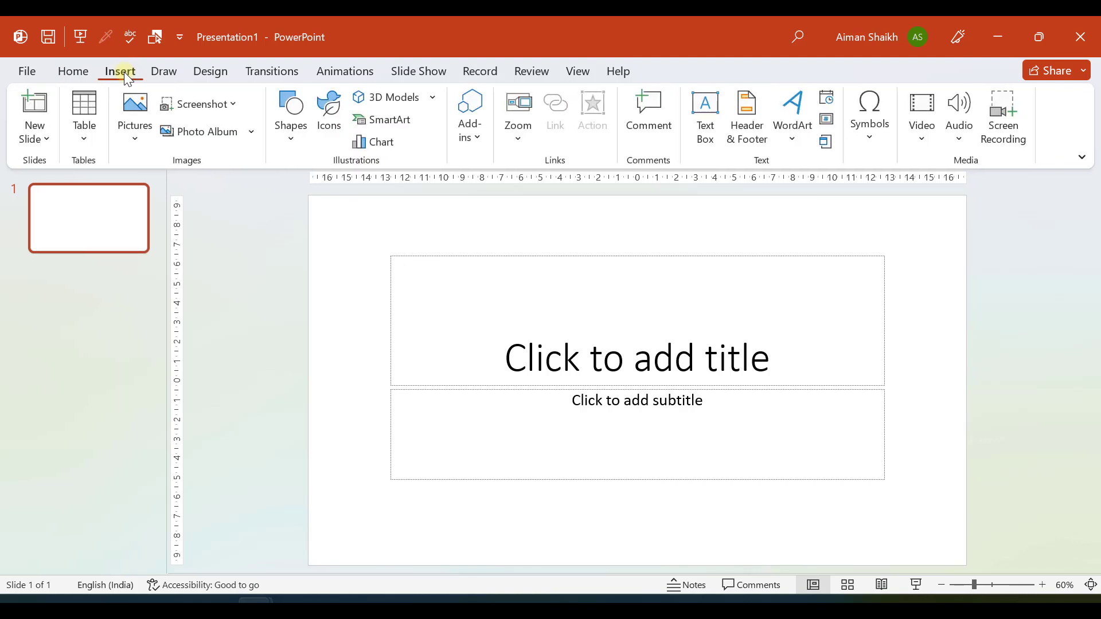
left_click(134, 138)
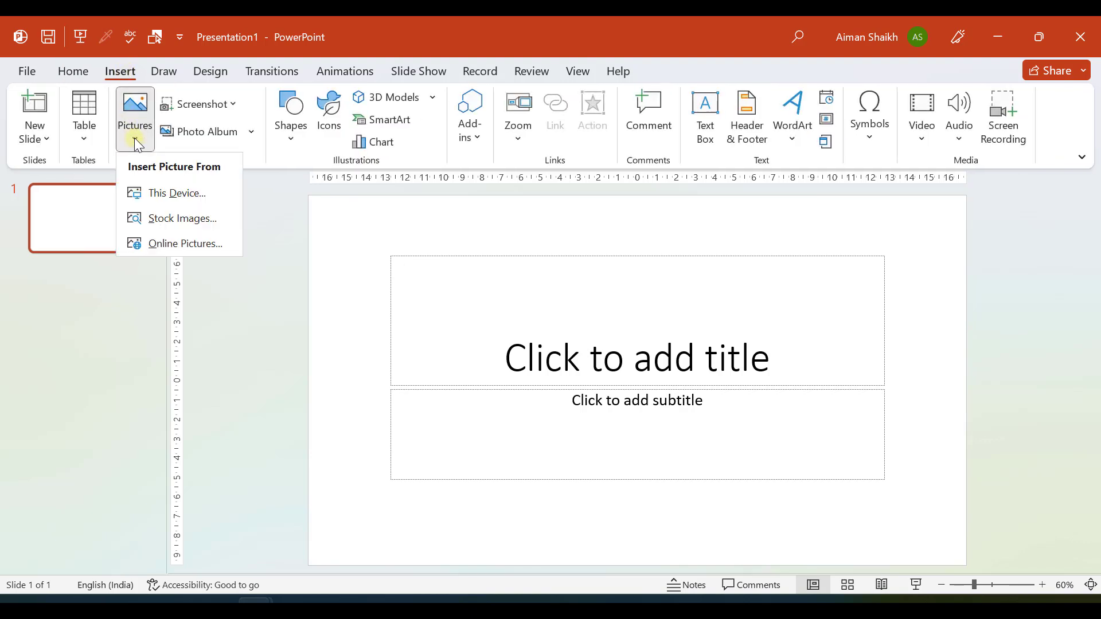
left_click(189, 196)
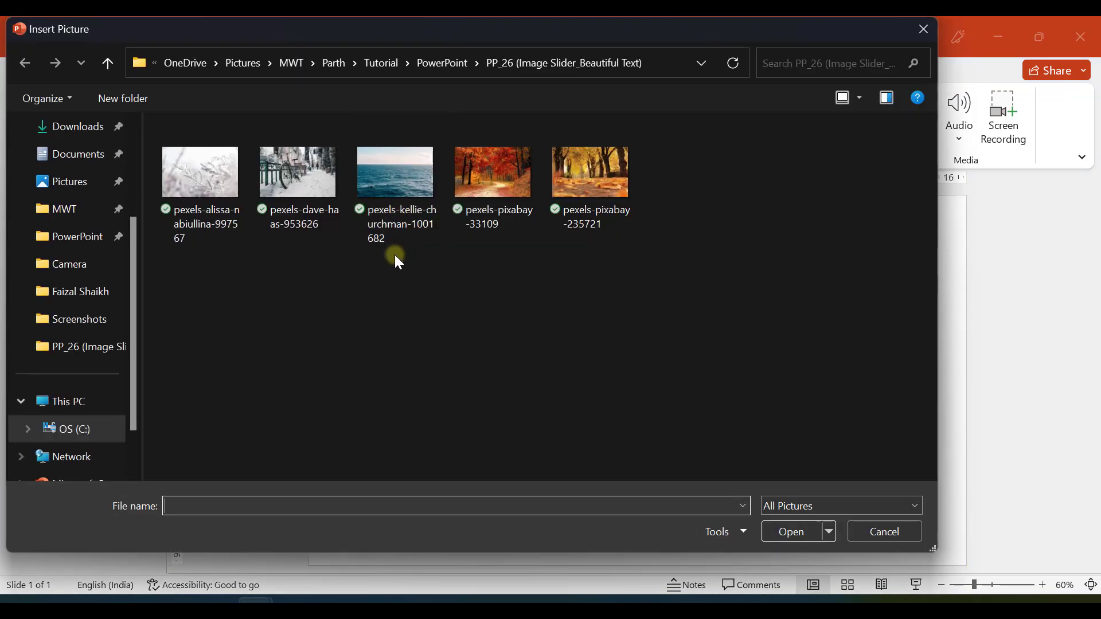
left_click(398, 189)
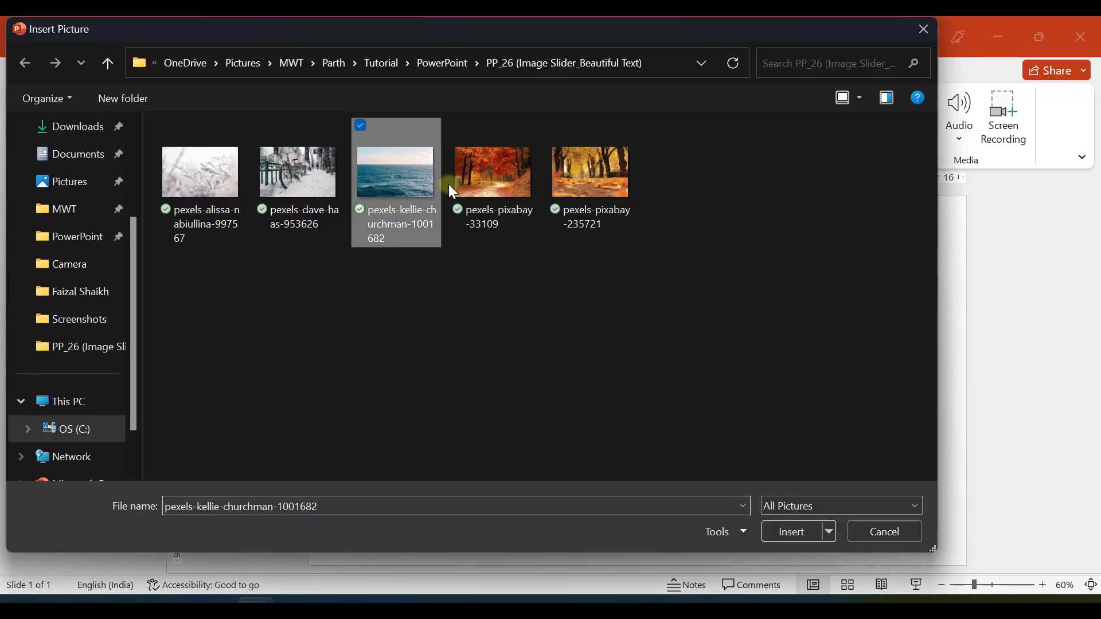
left_click(491, 175, "ctrl")
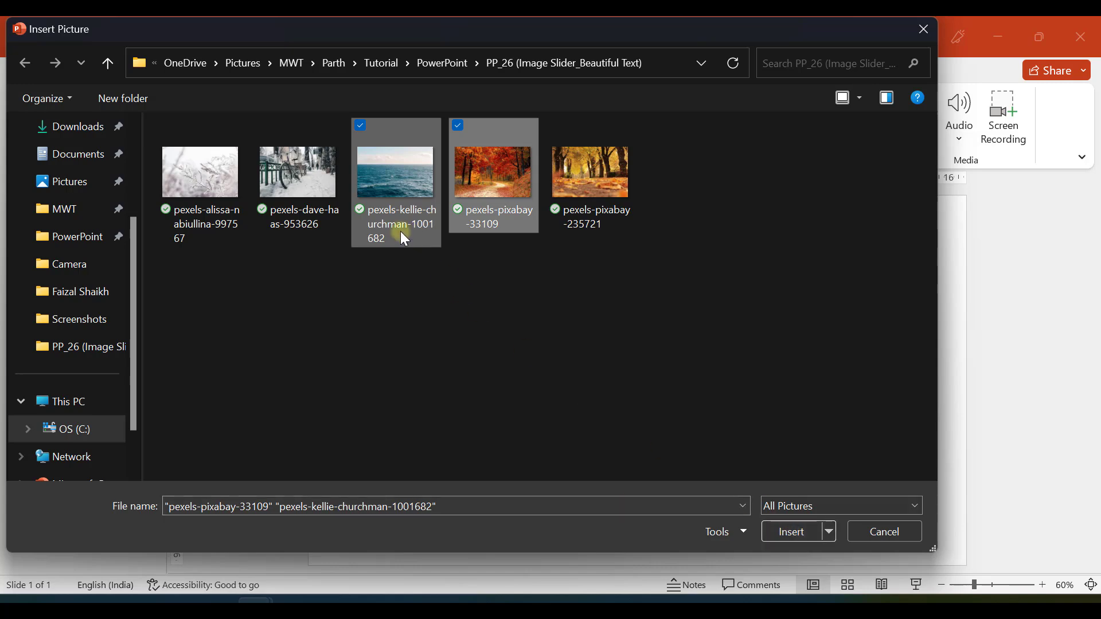
- Insert both photos and park the autumn forest photo beside the slide's right edge
left_click(770, 531)
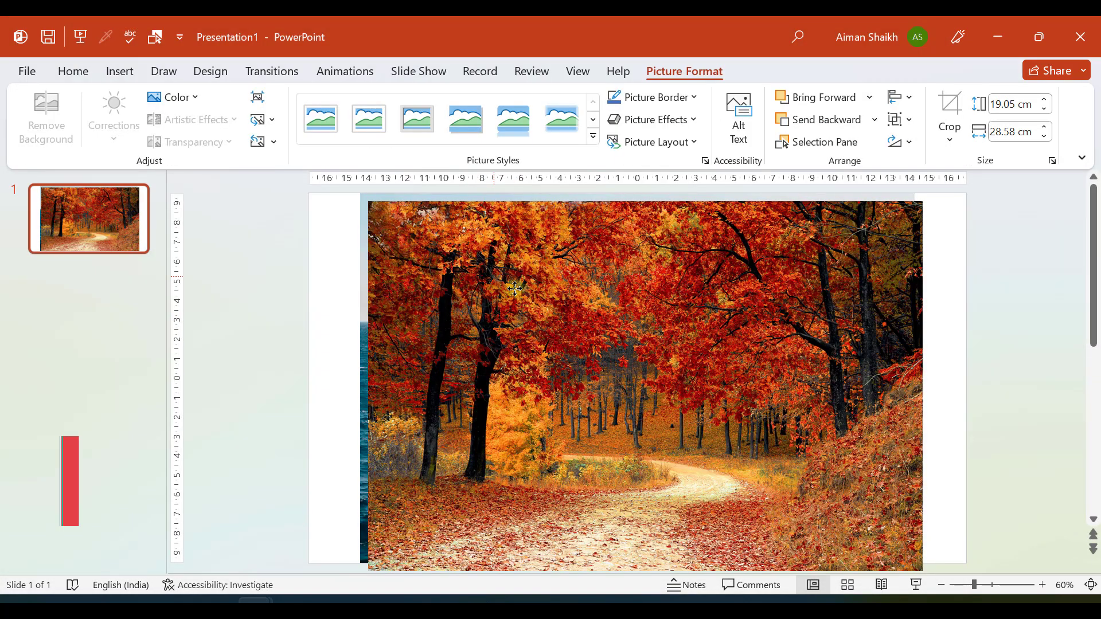
left_click_drag(514, 288, 699, 320)
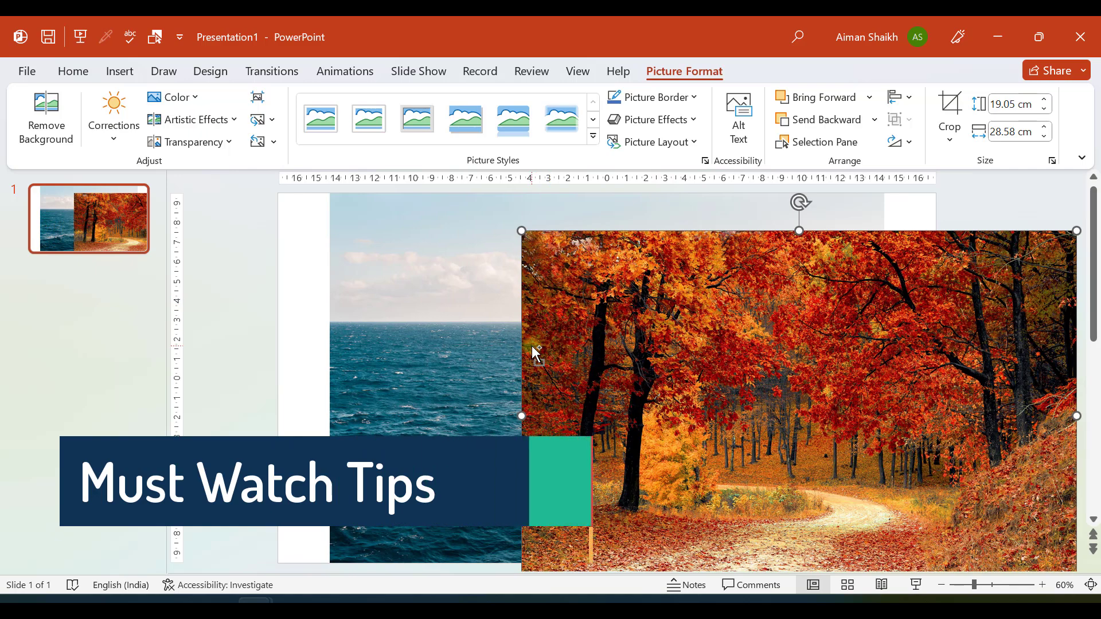
scroll(536, 353, "down", 3)
left_click_drag(616, 333, 847, 313)
- Crop the sky off the top of the sea photo
left_click(523, 339)
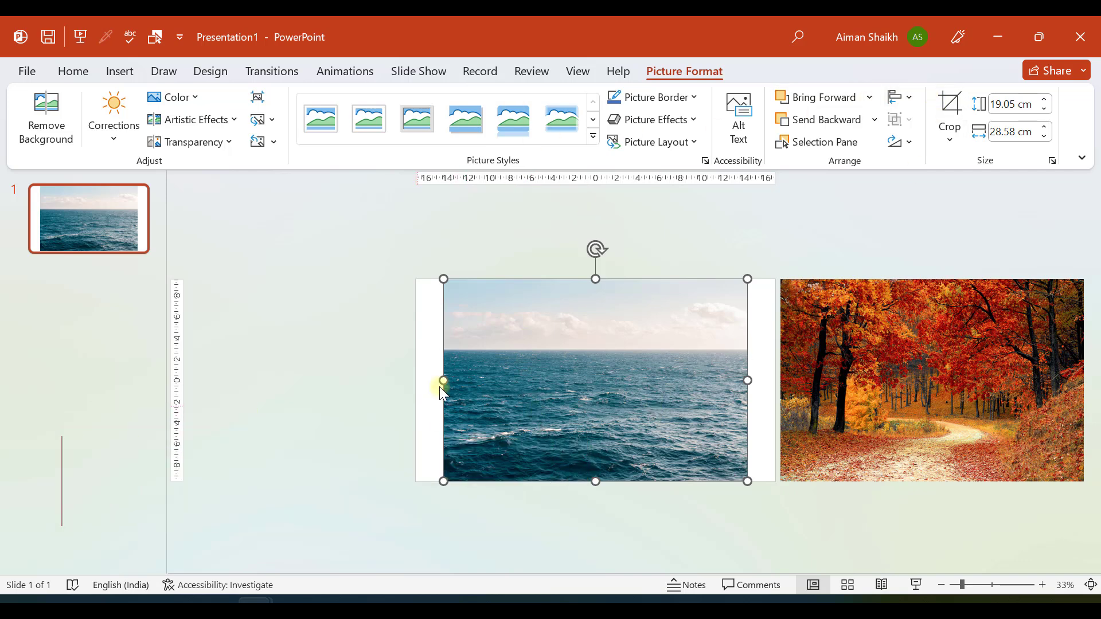
left_click(950, 114)
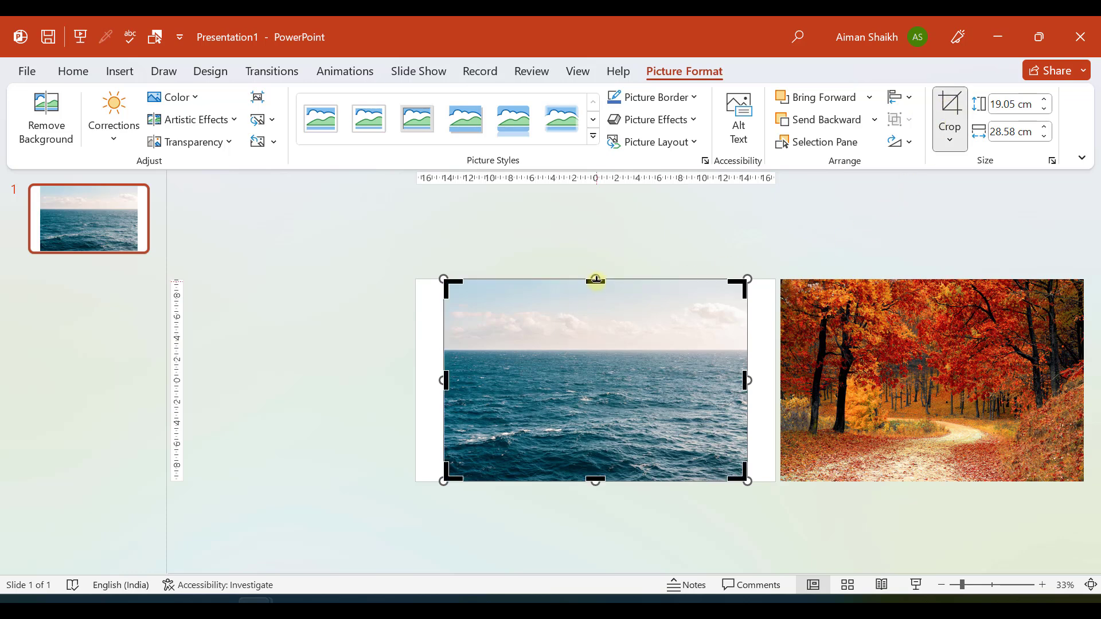
left_click_drag(596, 280, 597, 356)
left_click(328, 371)
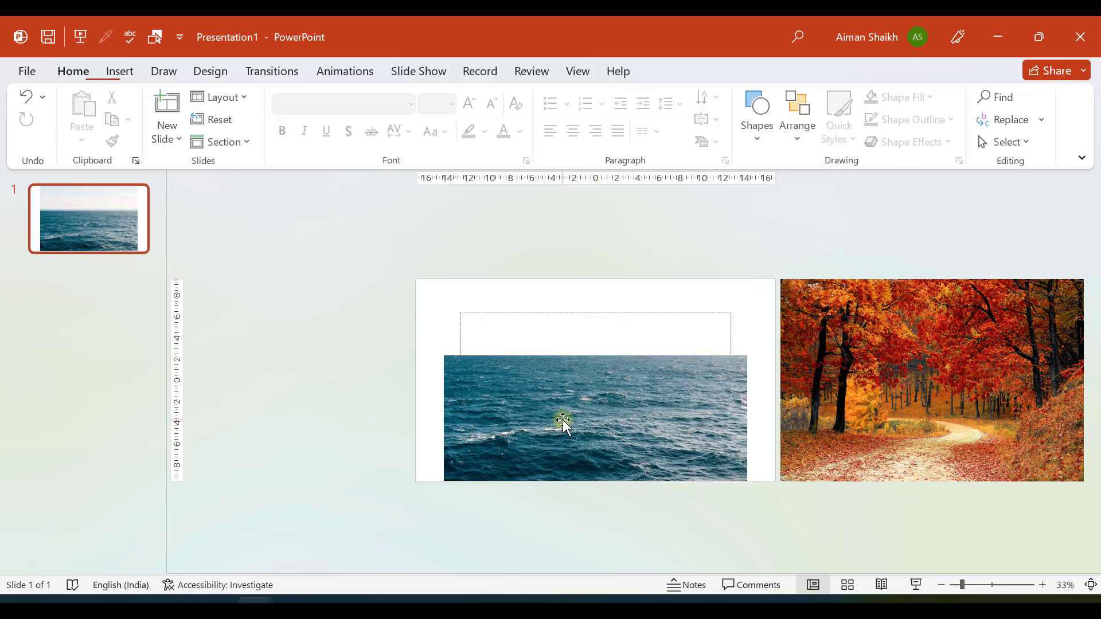
left_click_drag(560, 422, 339, 263)
- Delete the title and subtitle placeholders and place the sea photo back on the slide
left_click_drag(758, 360, 411, 480)
key("Delete")
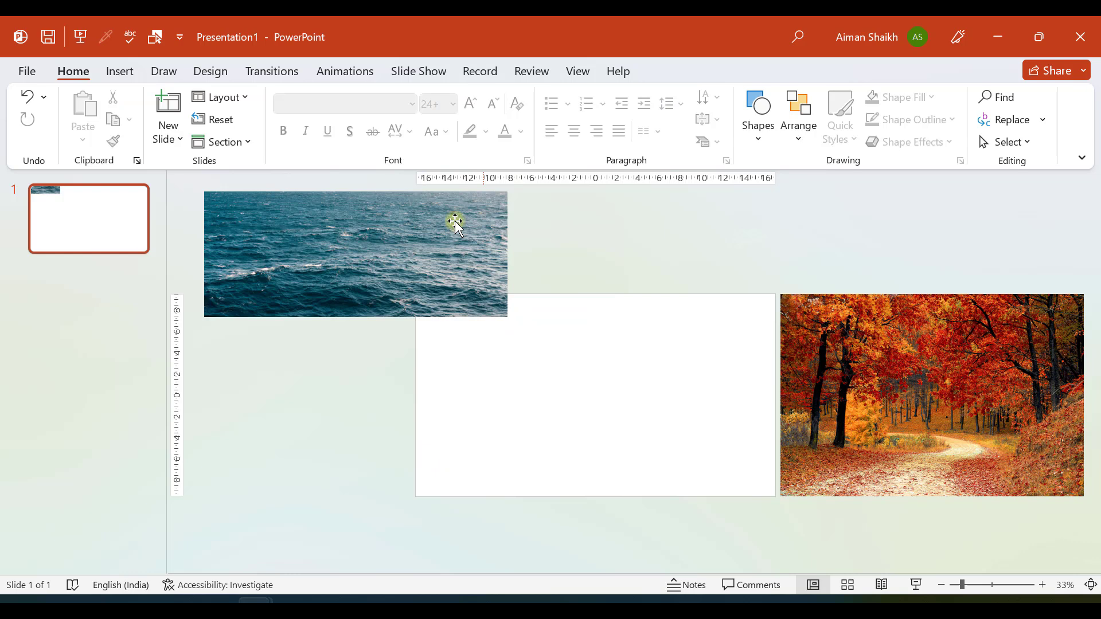
left_click_drag(442, 278, 631, 372)
left_click(394, 315)
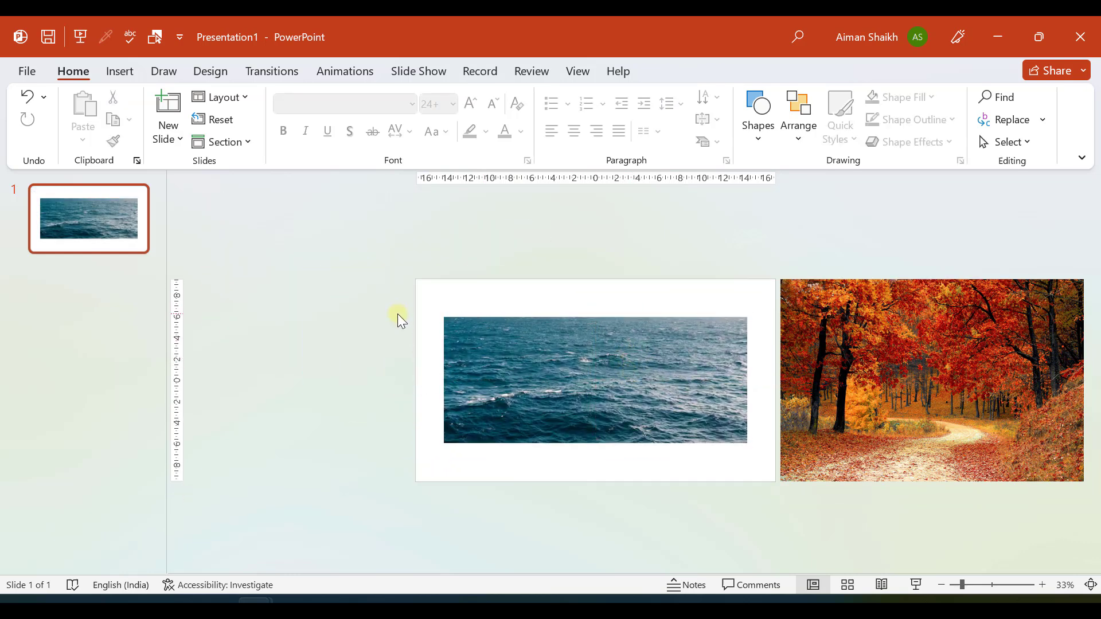
- Turn on the View guides and drag the sea photo to centre on them
scroll(395, 318, "up", 2)
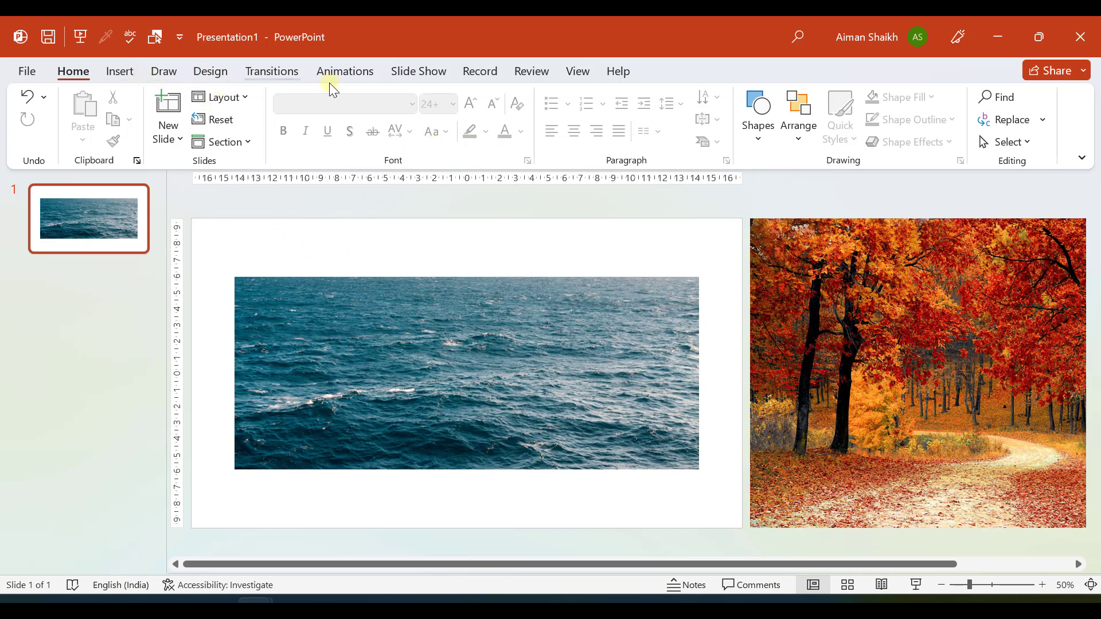
left_click(526, 70)
left_click(576, 71)
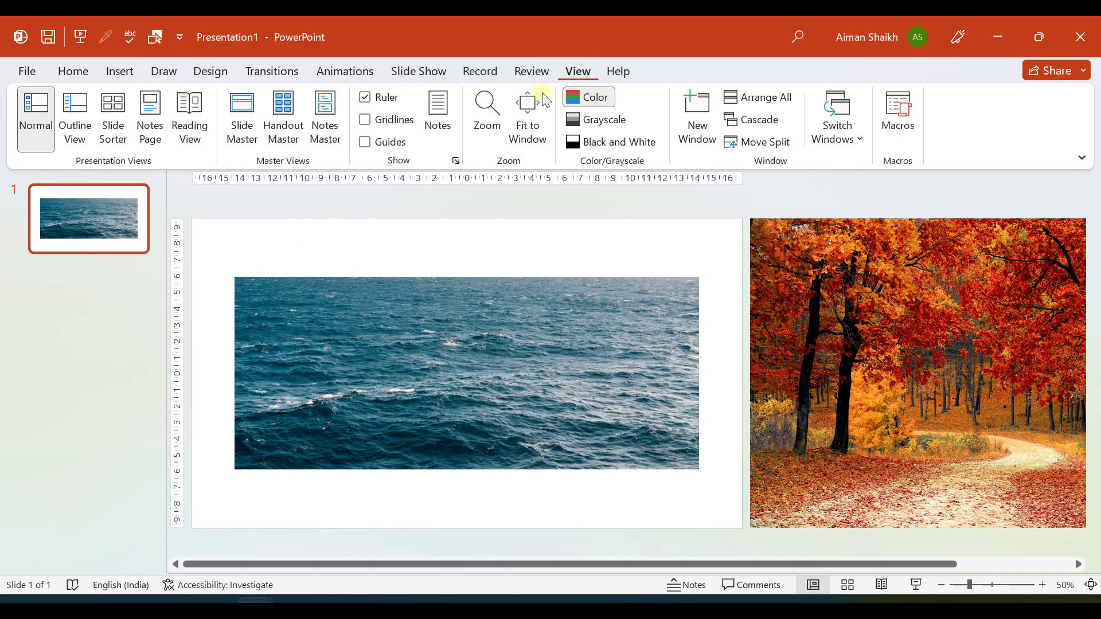
left_click(368, 147)
left_click(357, 279)
mouse_move(356, 305)
left_mouse_down()
mouse_move(346, 304)
mouse_move(365, 304)
left_mouse_up()
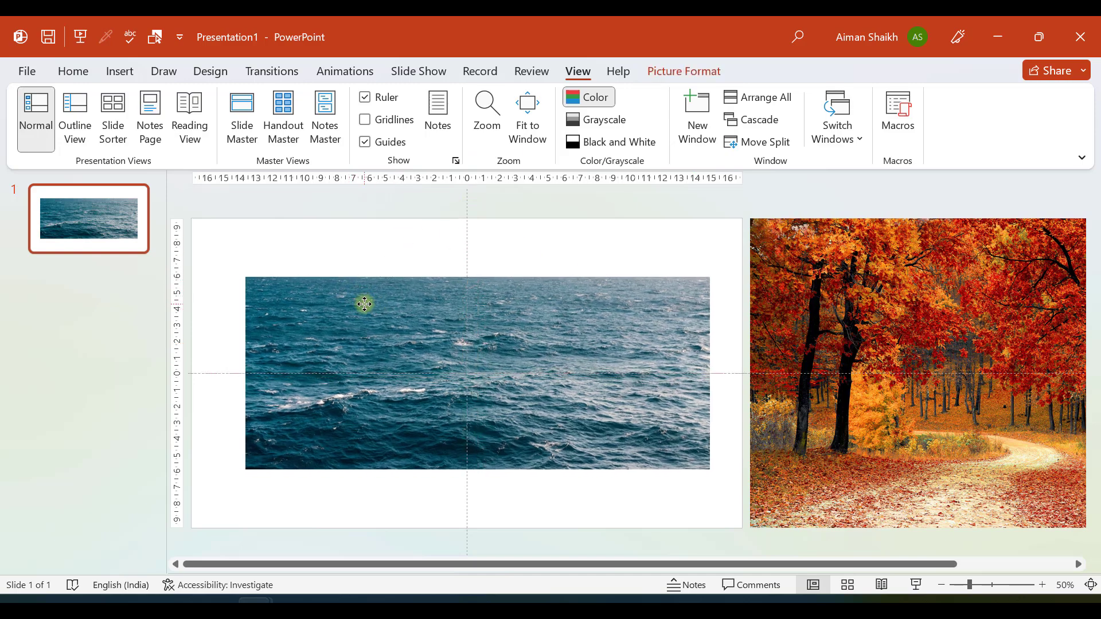
left_click(311, 240)
scroll(312, 241, "down", 2)
left_click(81, 73)
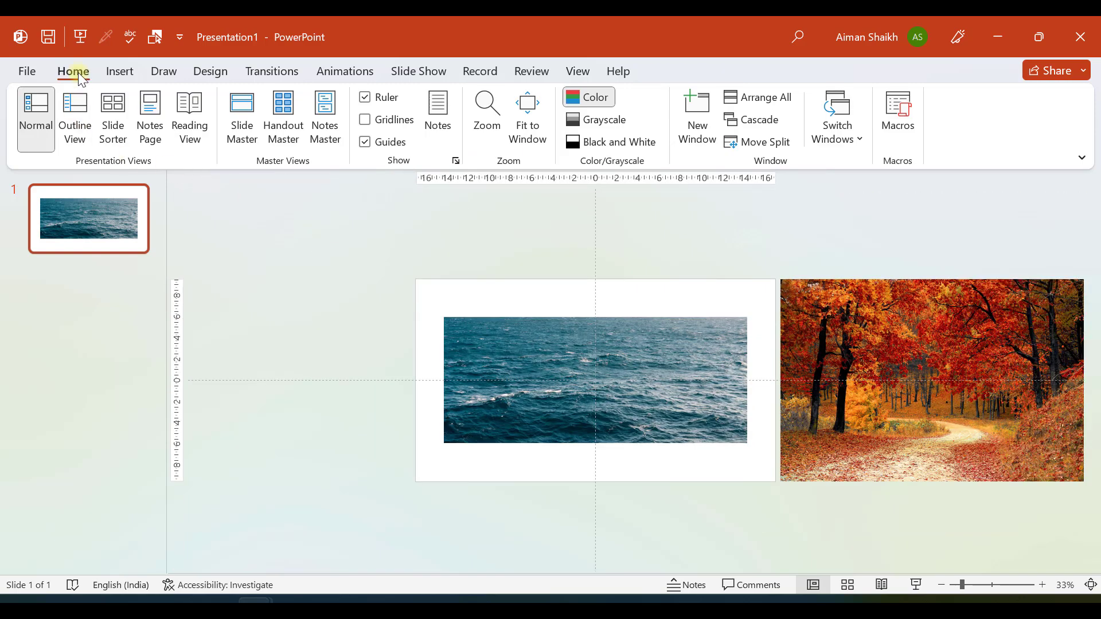
- Draw a rectangle covering the whole slide
left_click(116, 70)
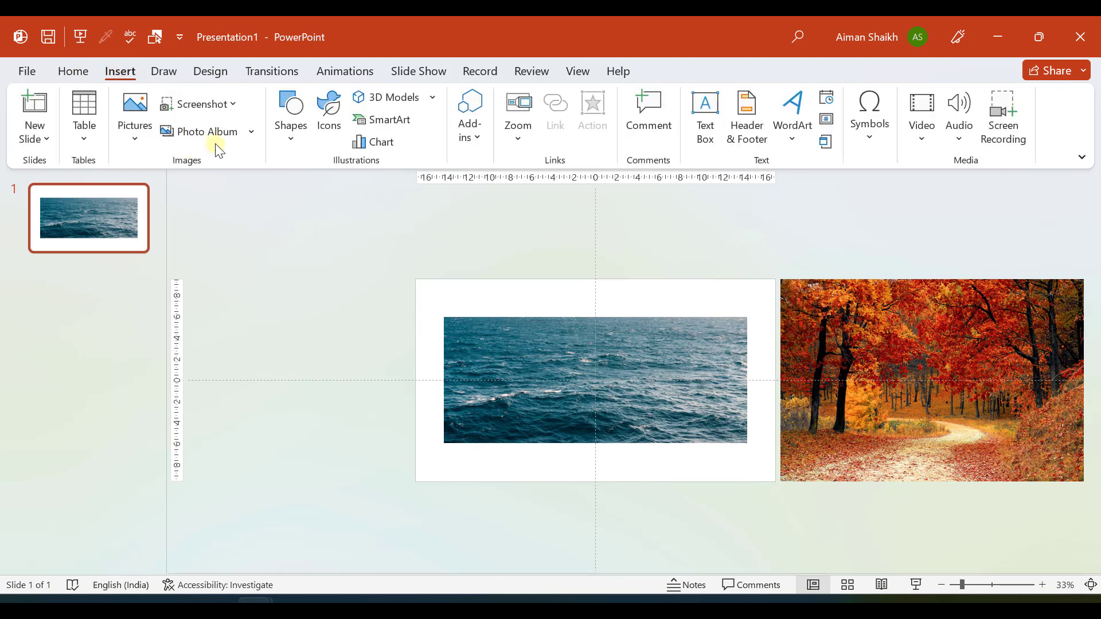
left_click(291, 121)
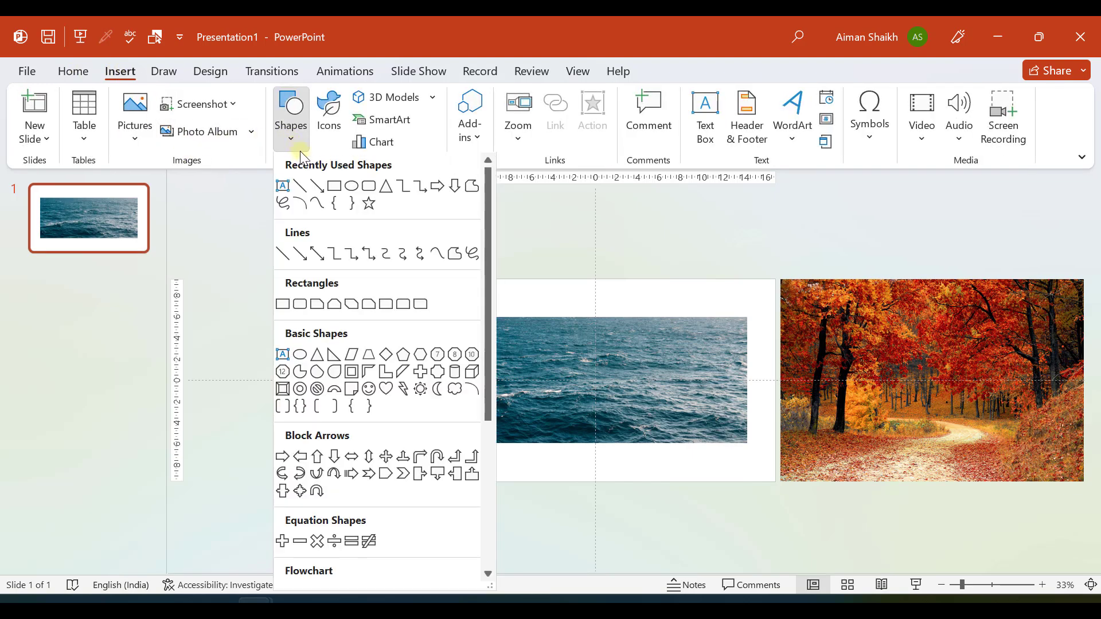
left_click(333, 187)
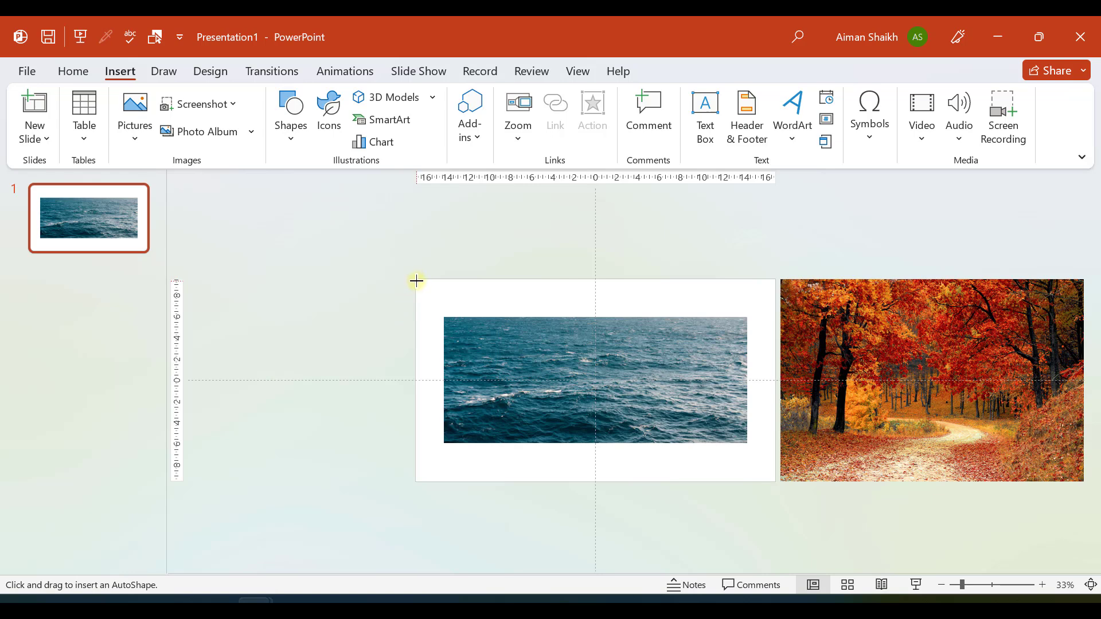
left_click_drag(416, 281, 775, 482)
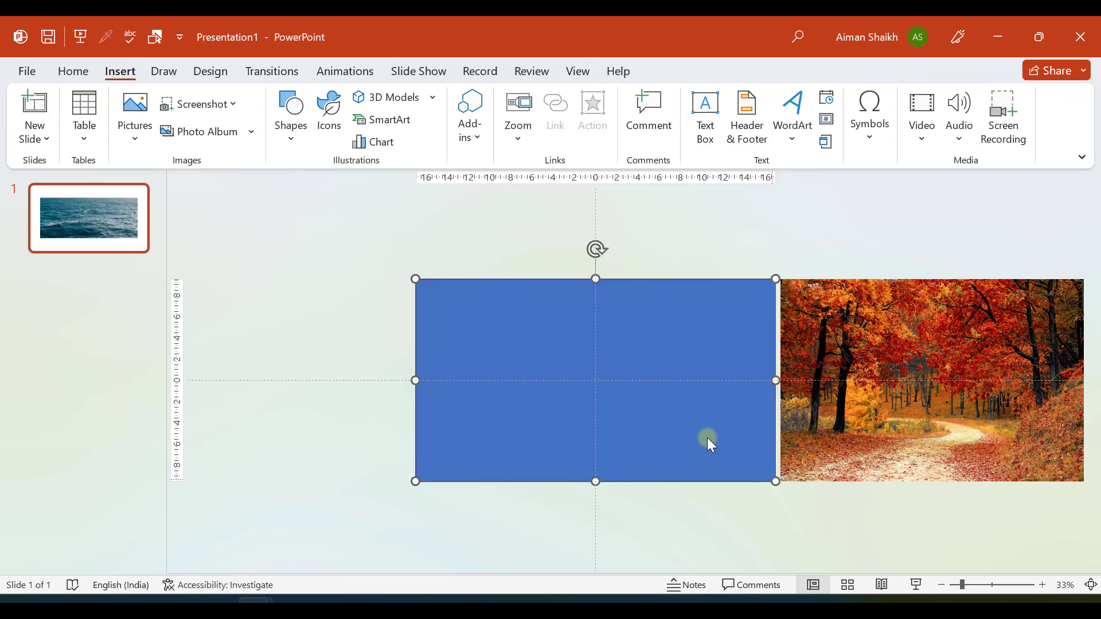
- Give the rectangle no outline and a white fill
left_click(401, 119)
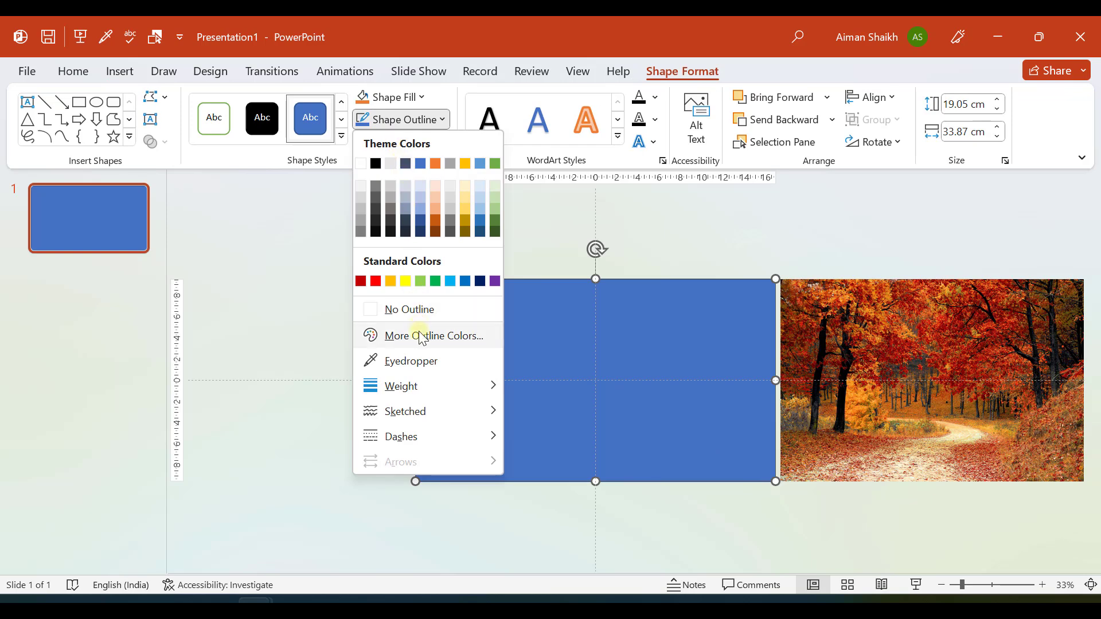
left_click(418, 313)
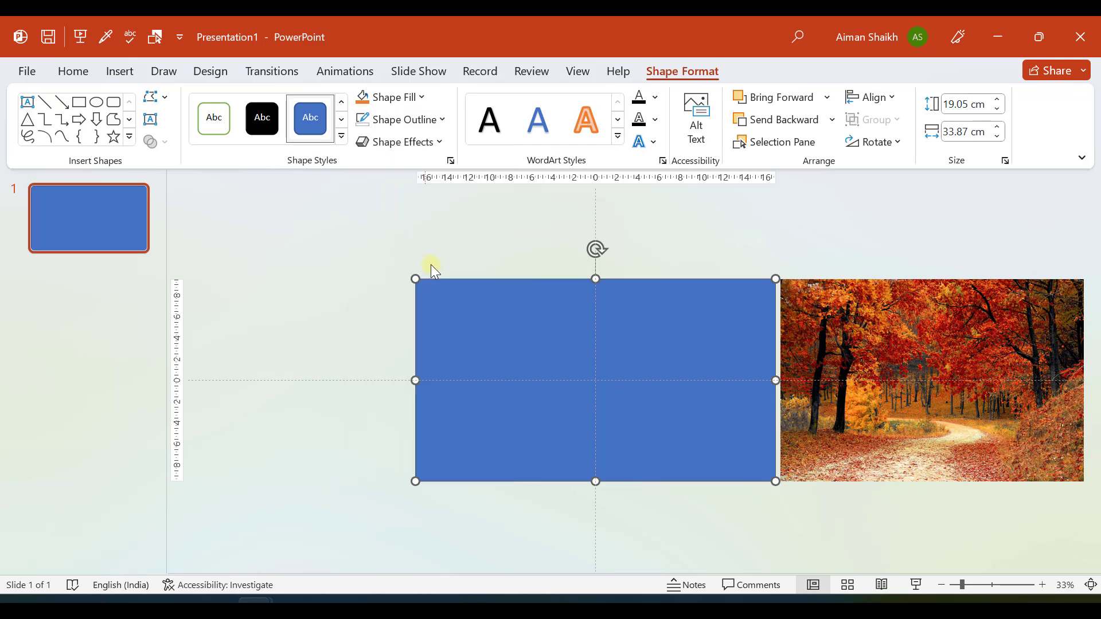
left_click(402, 97)
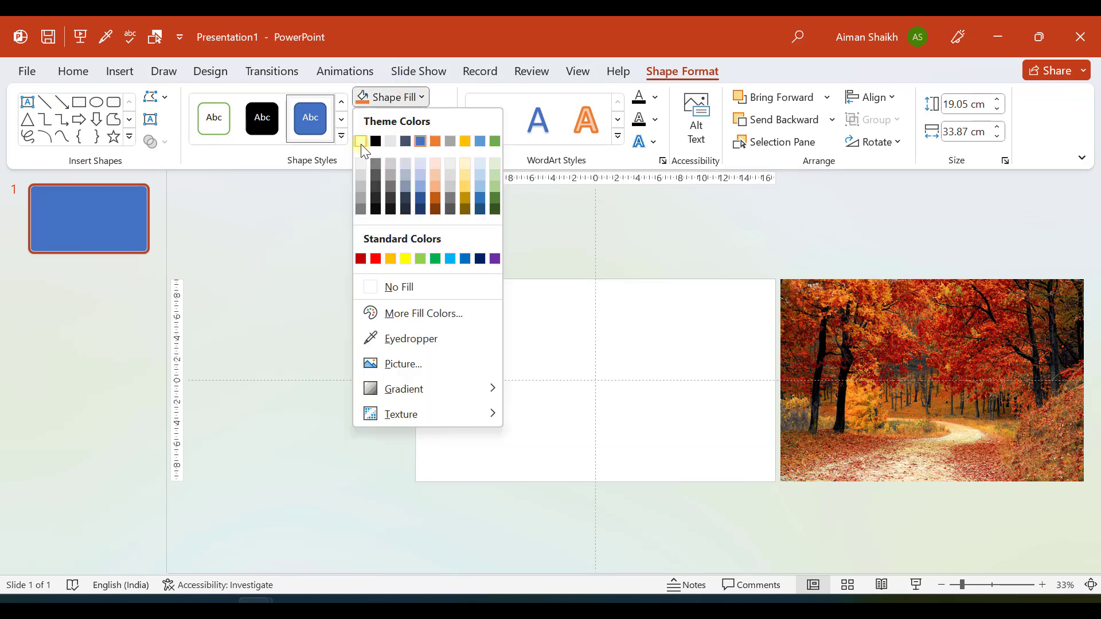
left_click(361, 142)
left_click(377, 278)
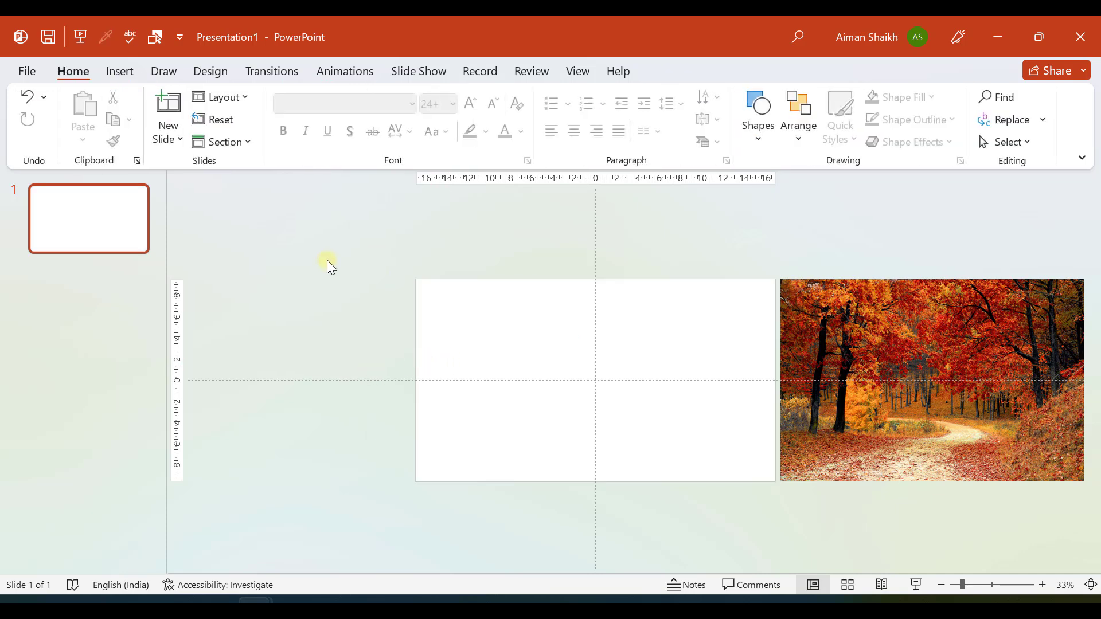
- Add a text box above the slide reading 'BEAUTIFUL'
left_click(121, 72)
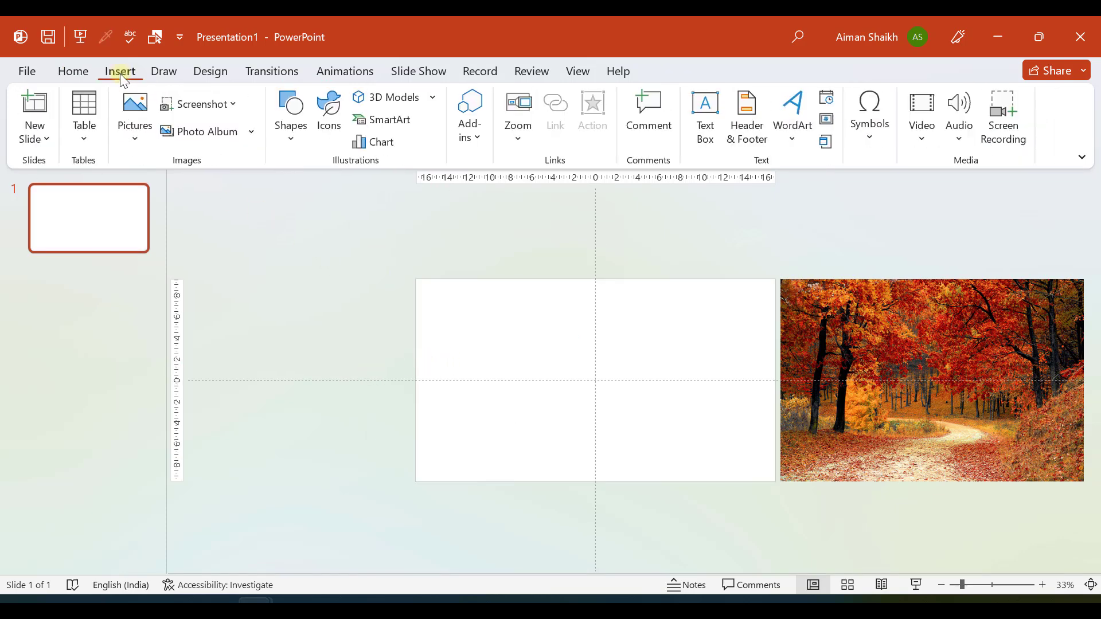
left_click(705, 123)
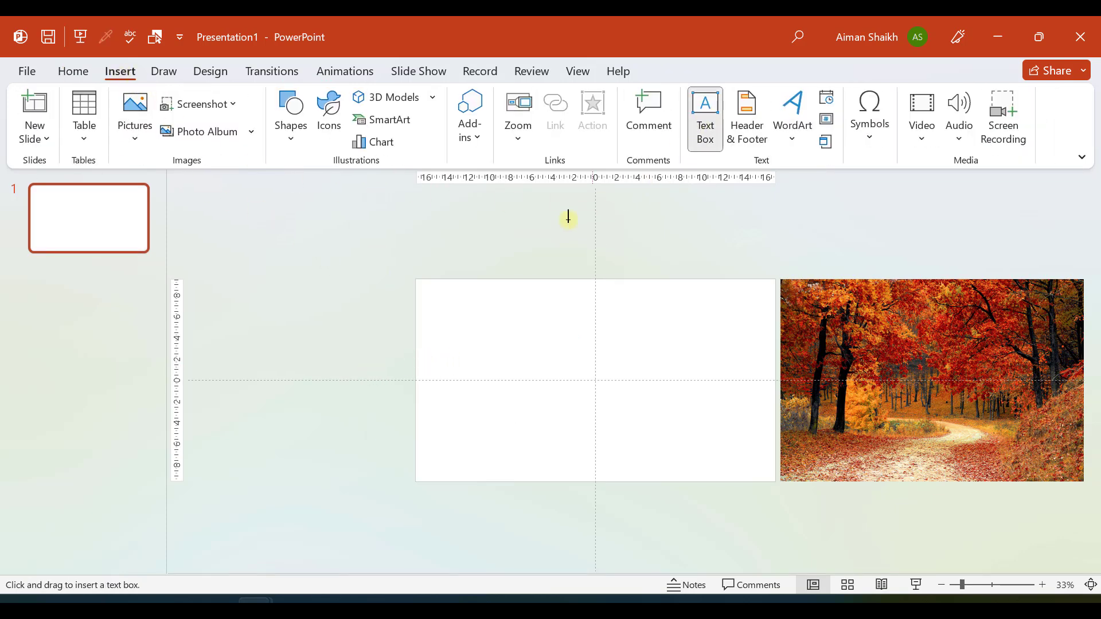
left_click(506, 251)
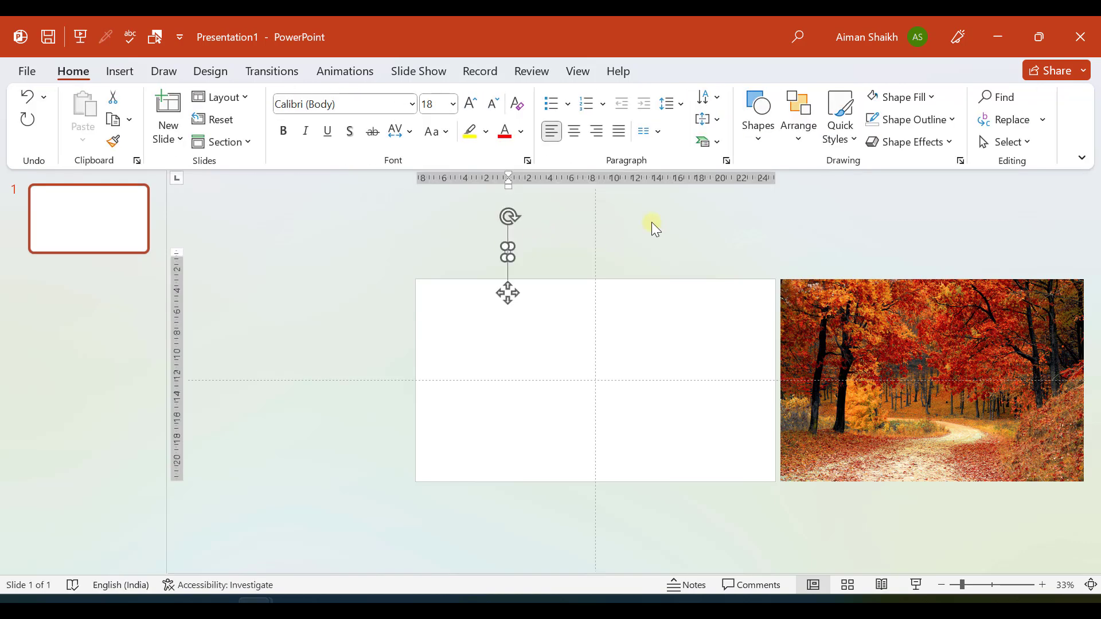
type("BEAUTIFUL")
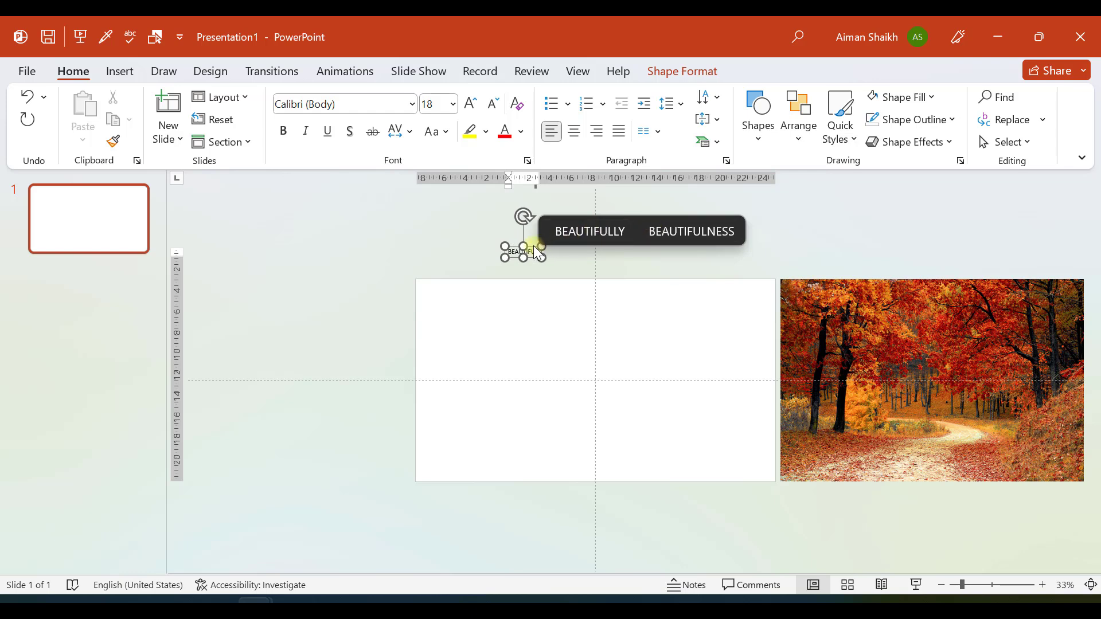
left_click(430, 245)
- Apply UPPERCASE case to the BEAUTIFUL text box
left_click_drag(453, 232, 579, 267)
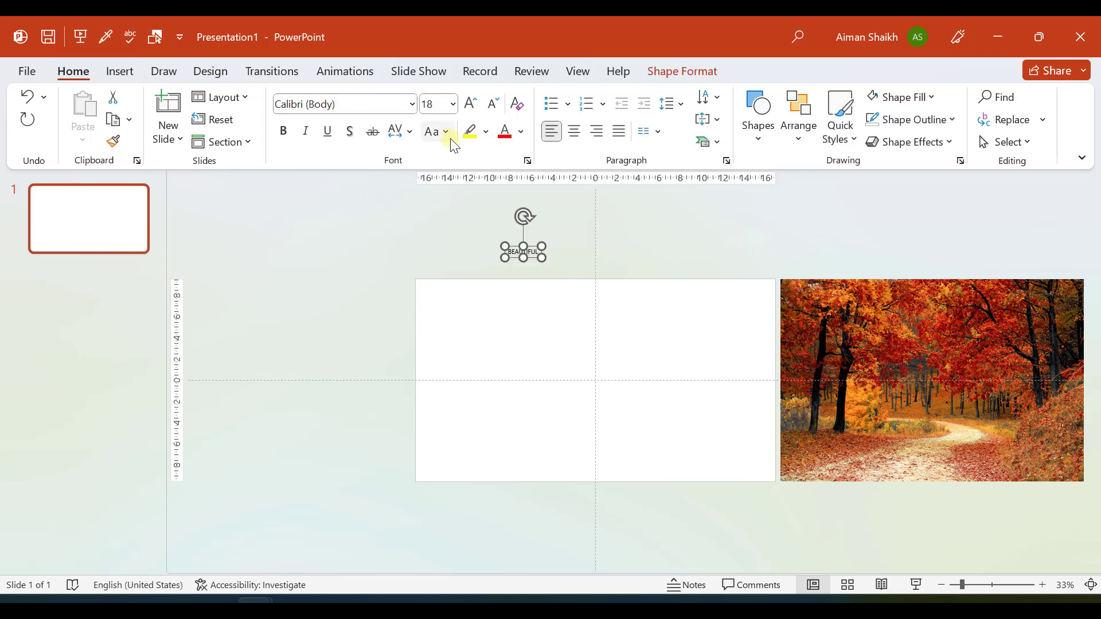
left_click(401, 131)
left_click(438, 131)
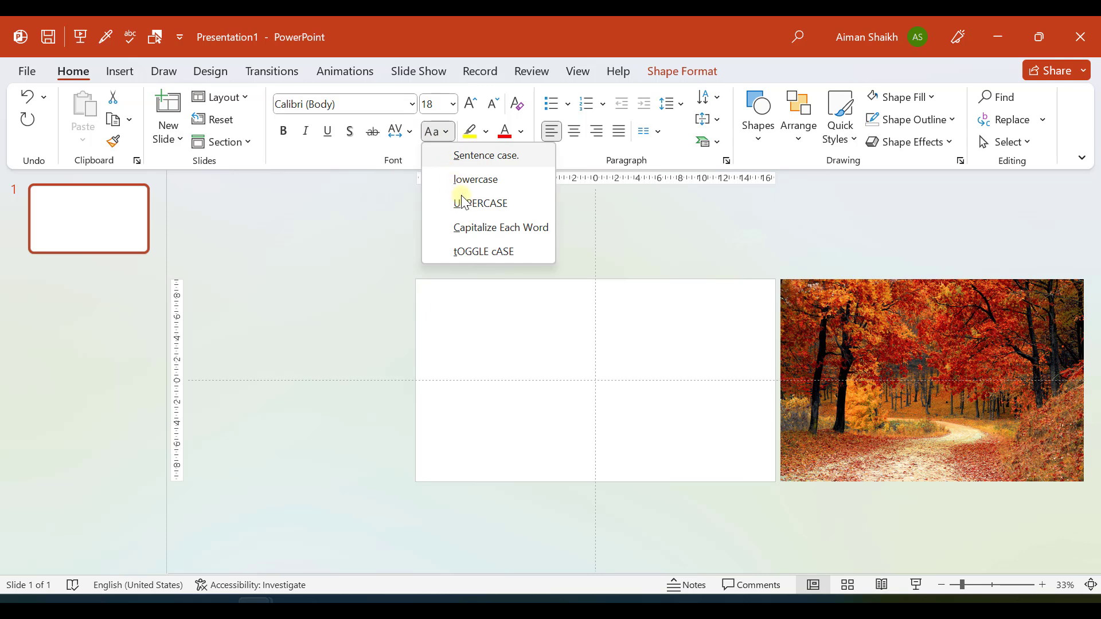
left_click(463, 202)
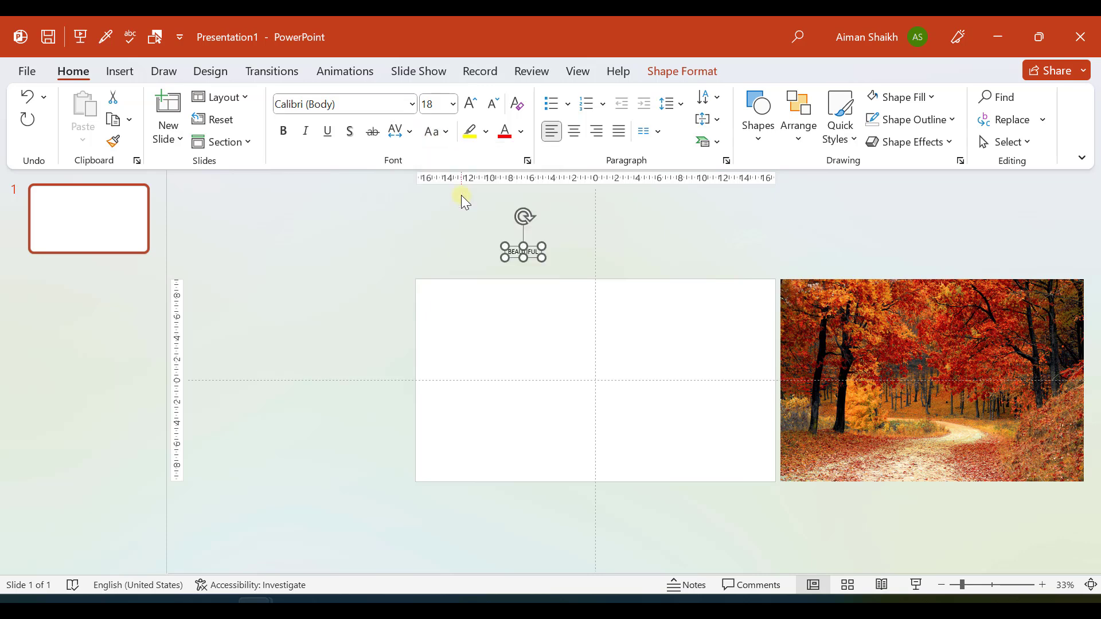
- Set BEAUTIFUL to Franklin Gothic Heavy and enlarge it to 150 pt
left_click(413, 107)
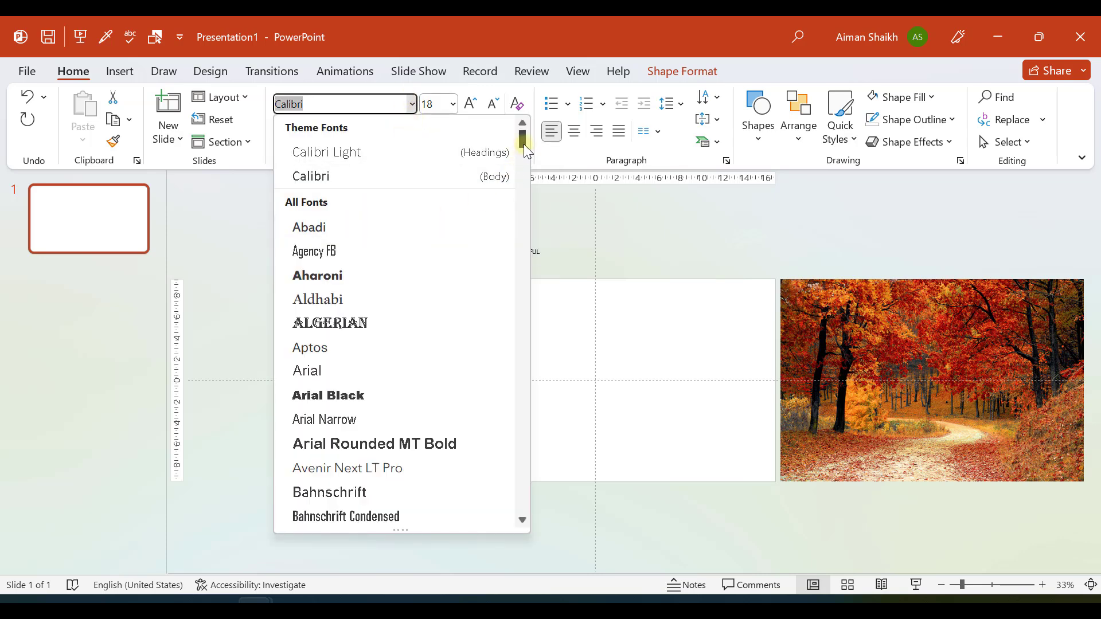
left_click_drag(524, 144, 524, 174)
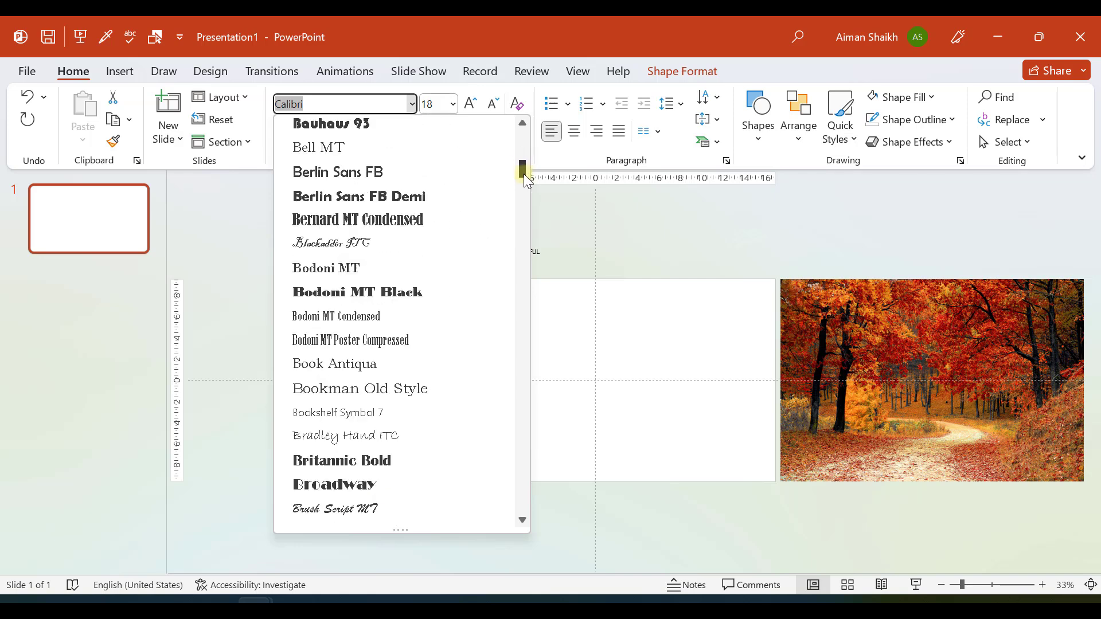
left_click(387, 221)
double_click(471, 104)
double_click(470, 103)
left_click(471, 103)
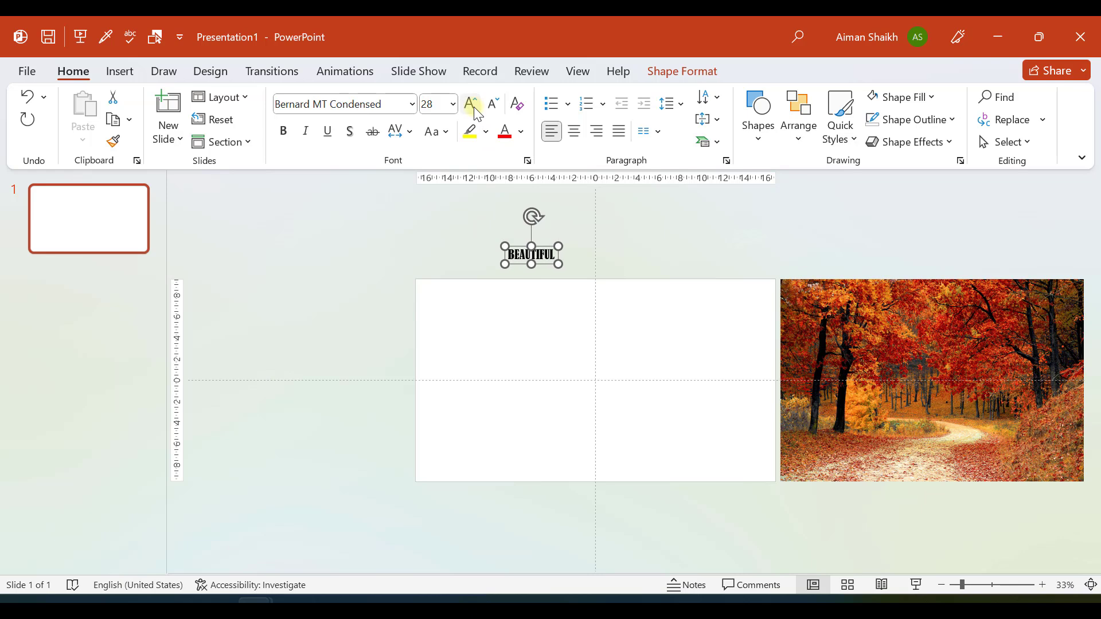
double_click(470, 103)
left_click(471, 103)
double_click(470, 103)
double_click(471, 103)
double_click(471, 103)
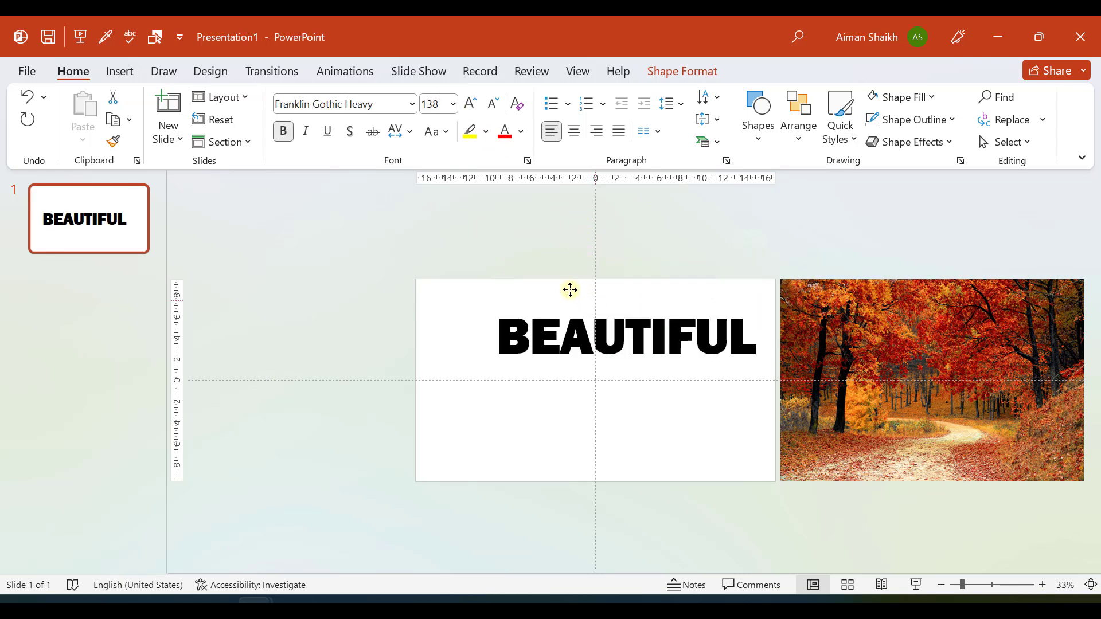
left_click(471, 104)
- Move the BEAUTIFUL text box down near the middle of the slide
left_click_drag(516, 247, 537, 340)
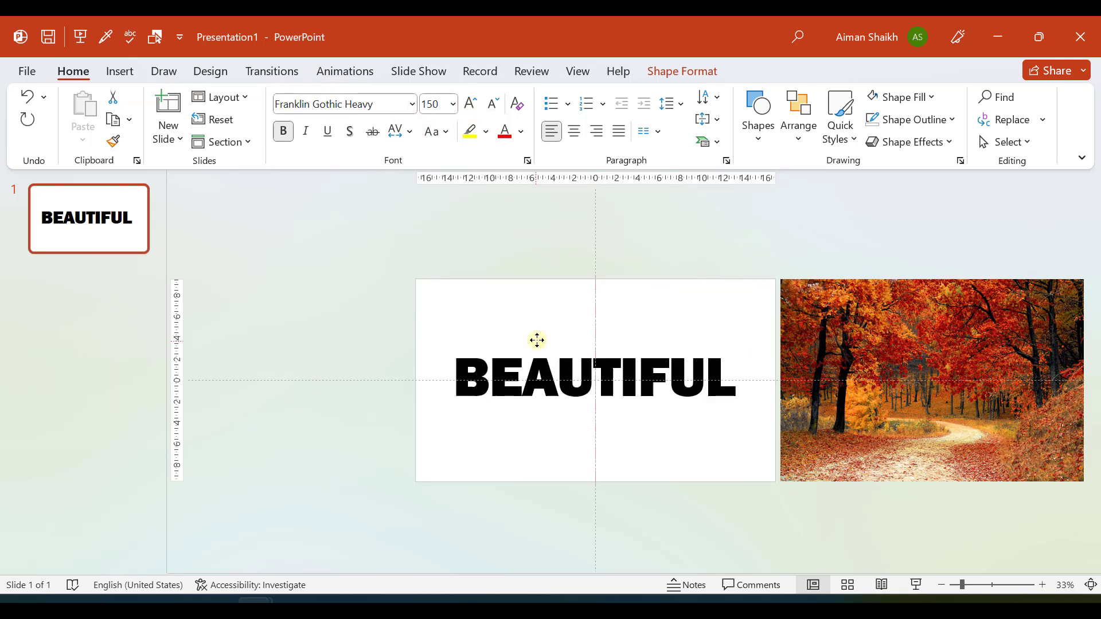
left_click(381, 332)
left_click(471, 340)
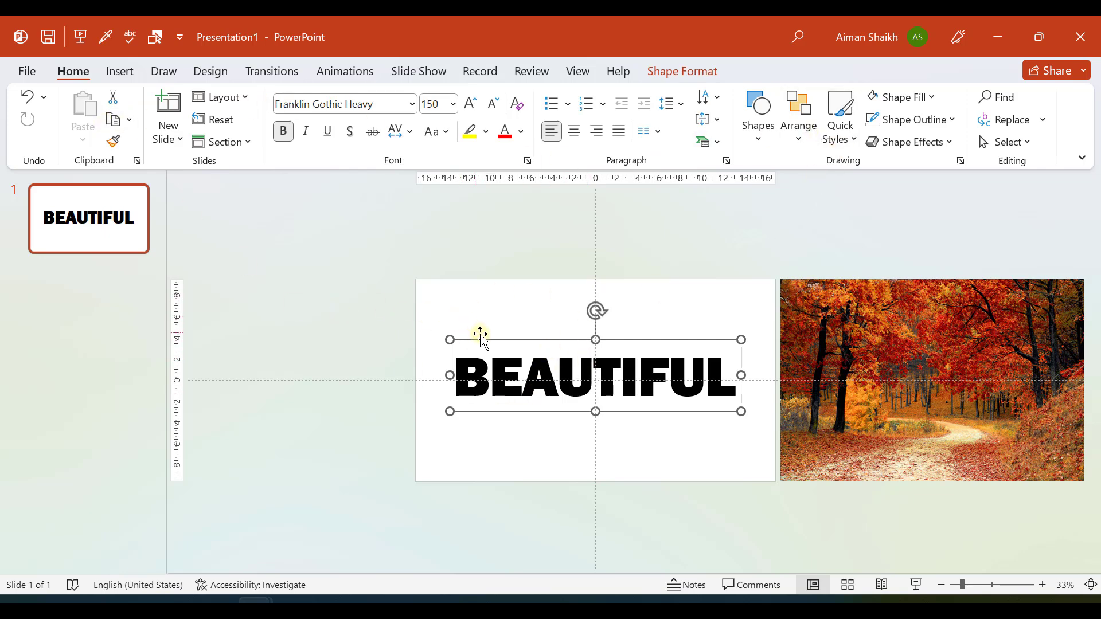
left_click(798, 117)
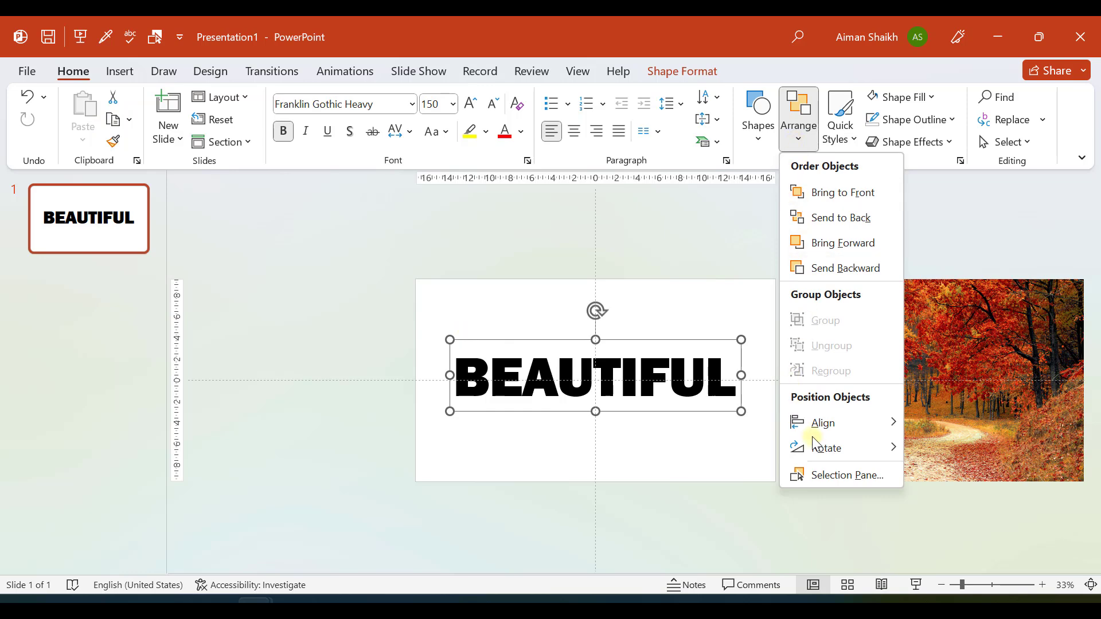
- Apply Align Center and Align Middle to the BEAUTIFUL text box
mouse_move(829, 437)
mouse_move(888, 417)
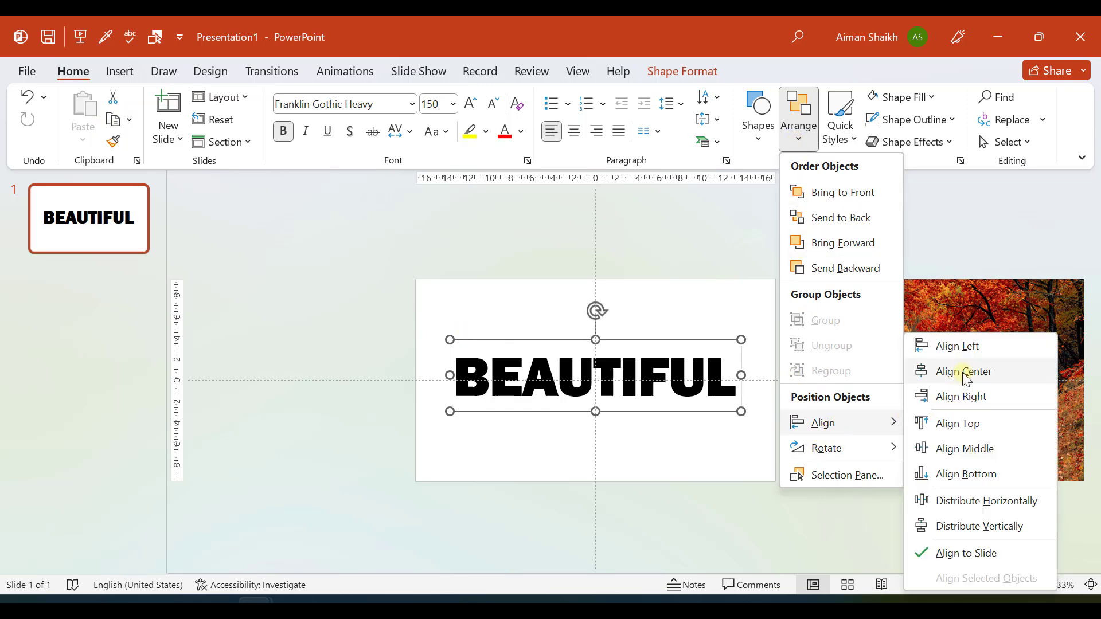
left_click(932, 372)
left_click(798, 121)
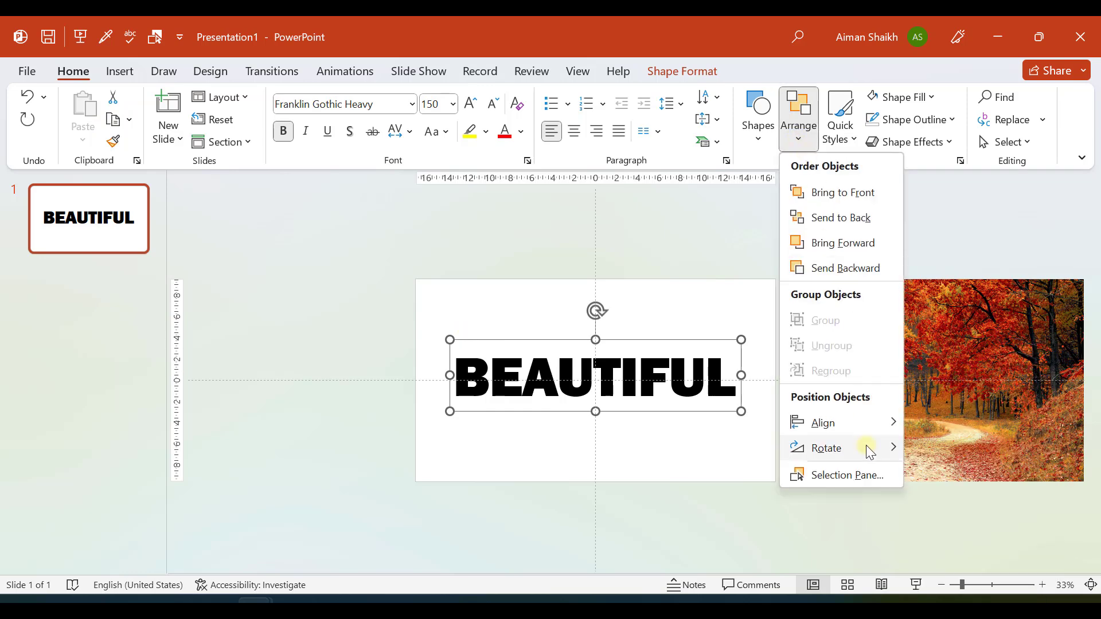
mouse_move(868, 426)
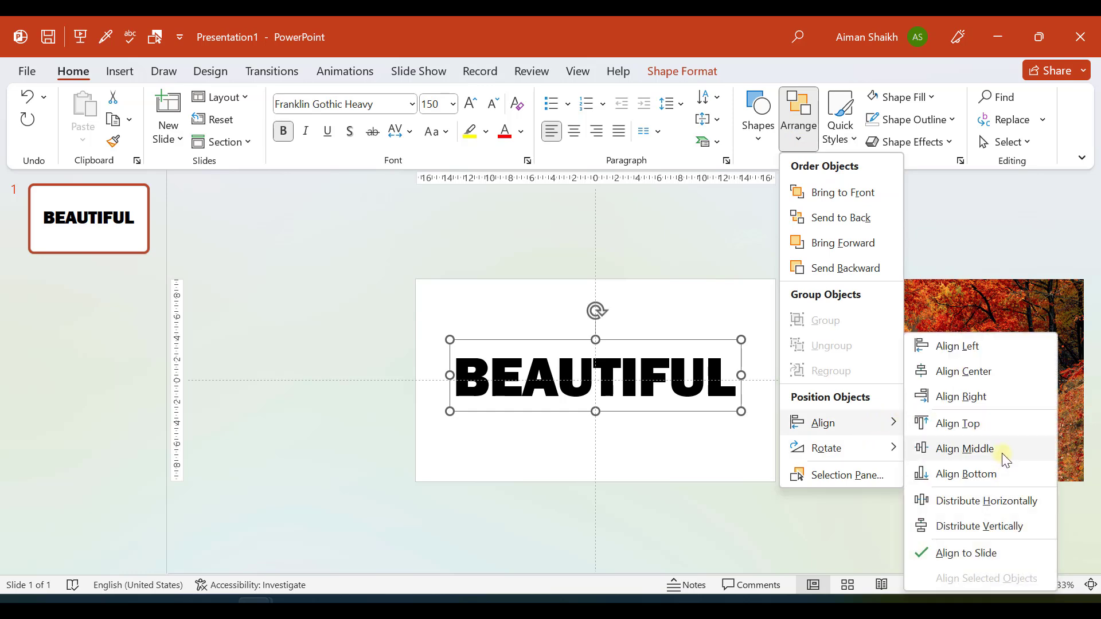
left_click(1002, 451)
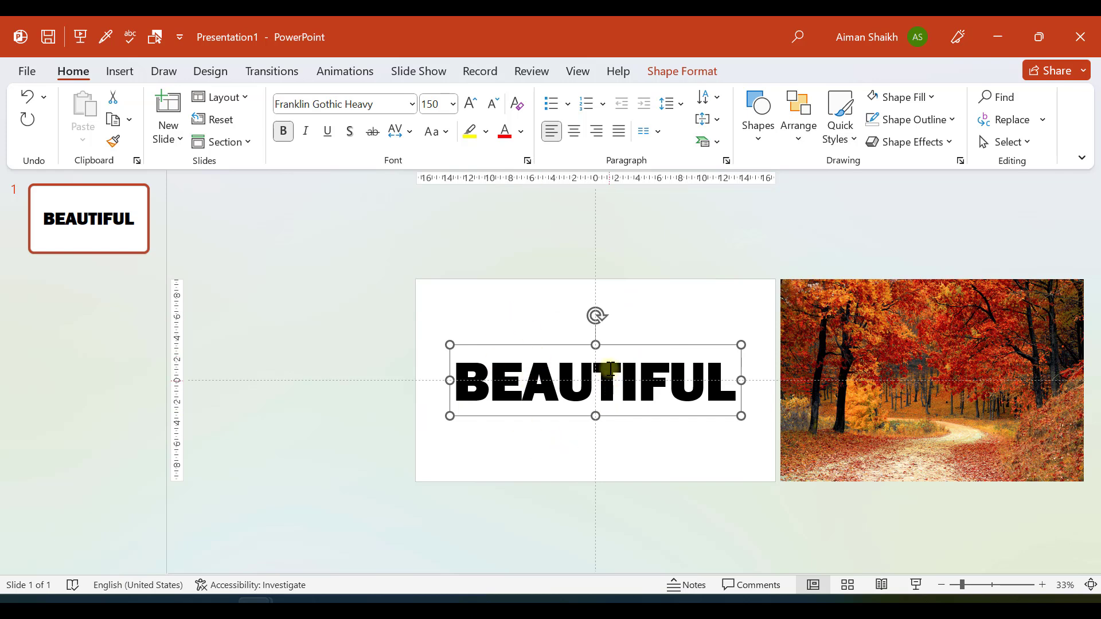
left_click(364, 323)
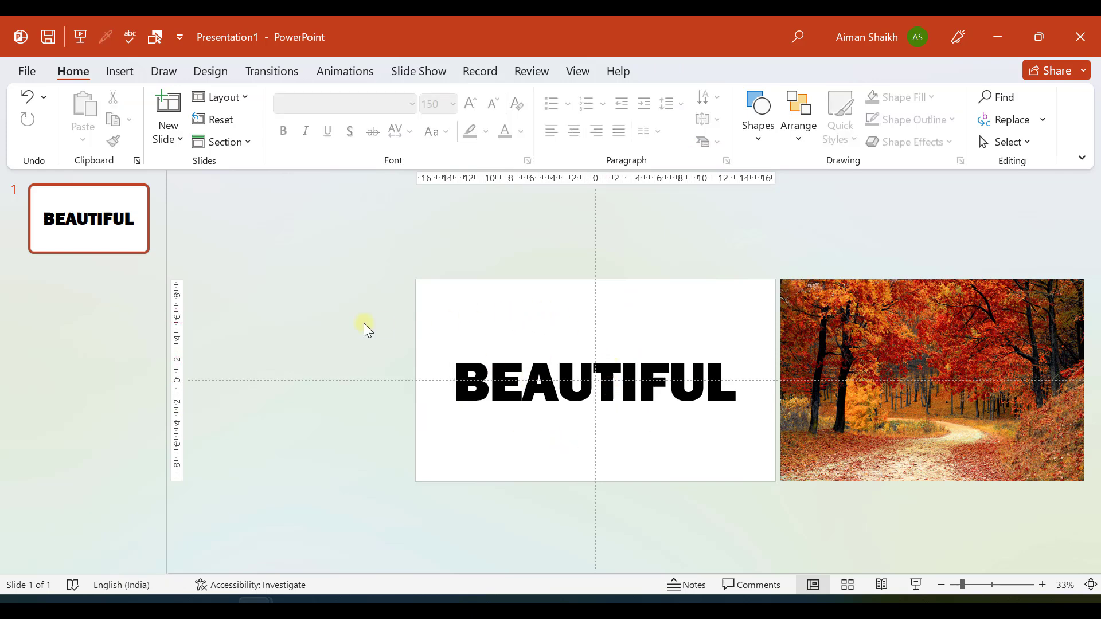
- Select the white rectangle plus BEAUTIFUL text and apply Merge Shapes > Subtract
left_click(443, 304)
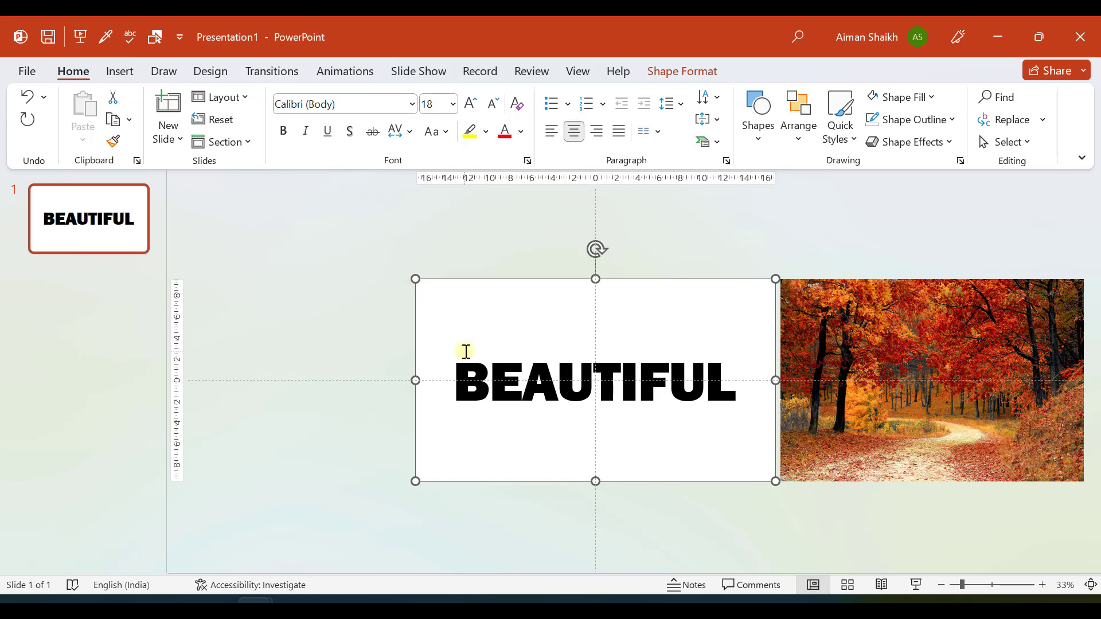
left_click(341, 305)
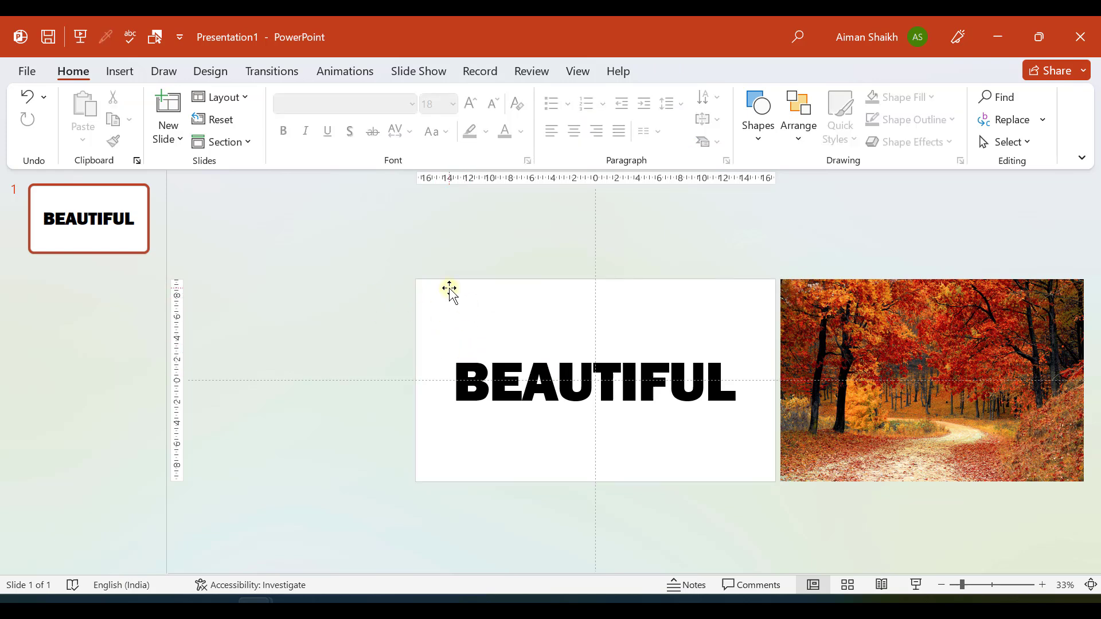
left_click(450, 289)
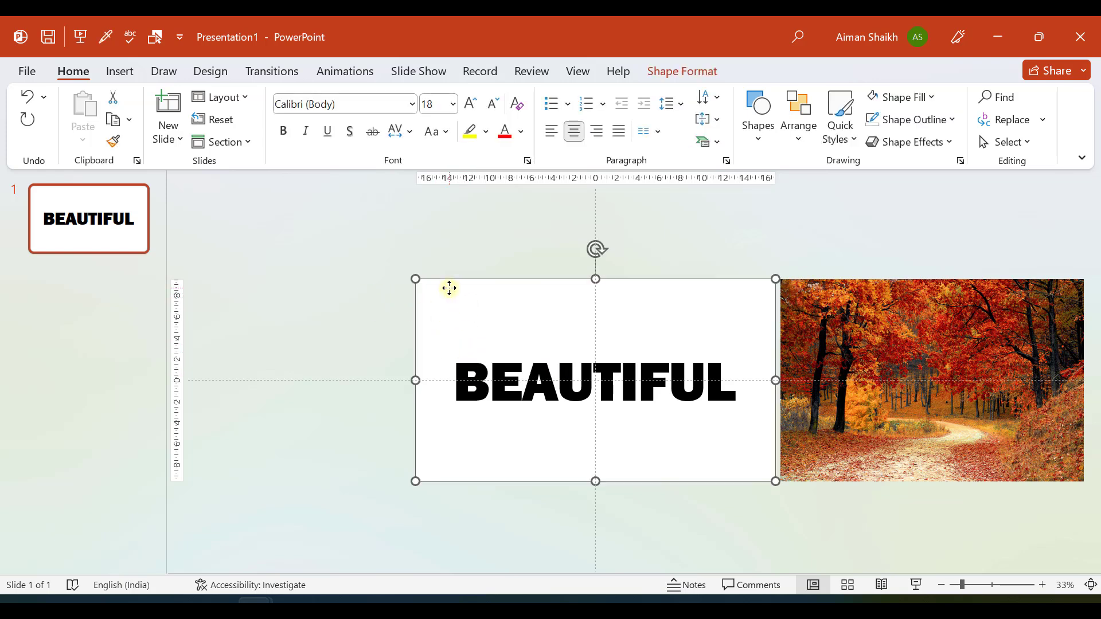
left_click(476, 376)
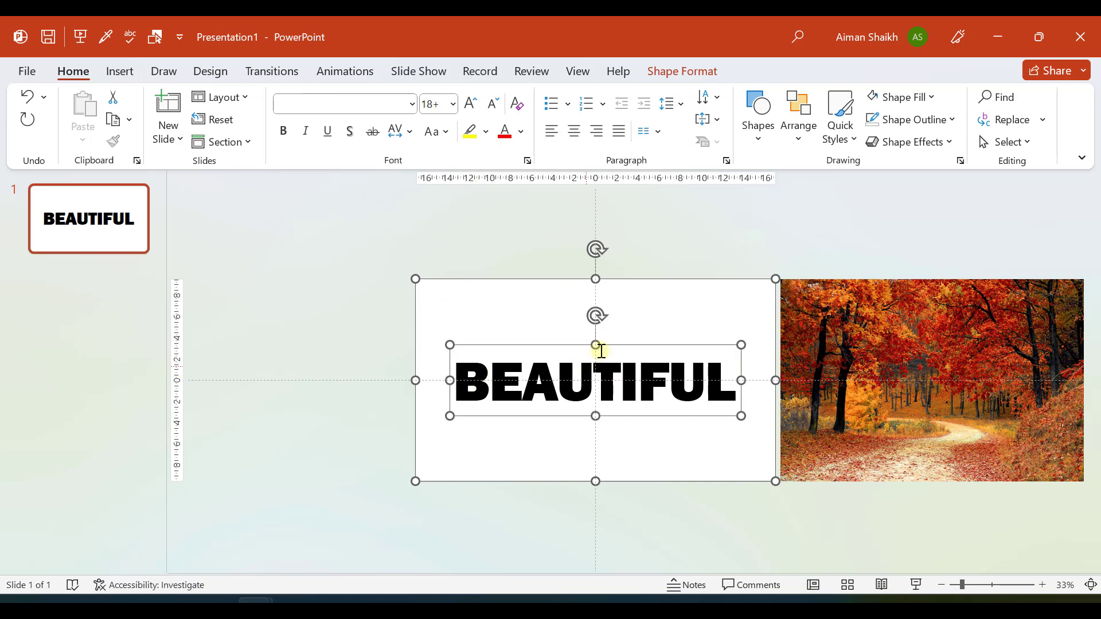
left_click(674, 73)
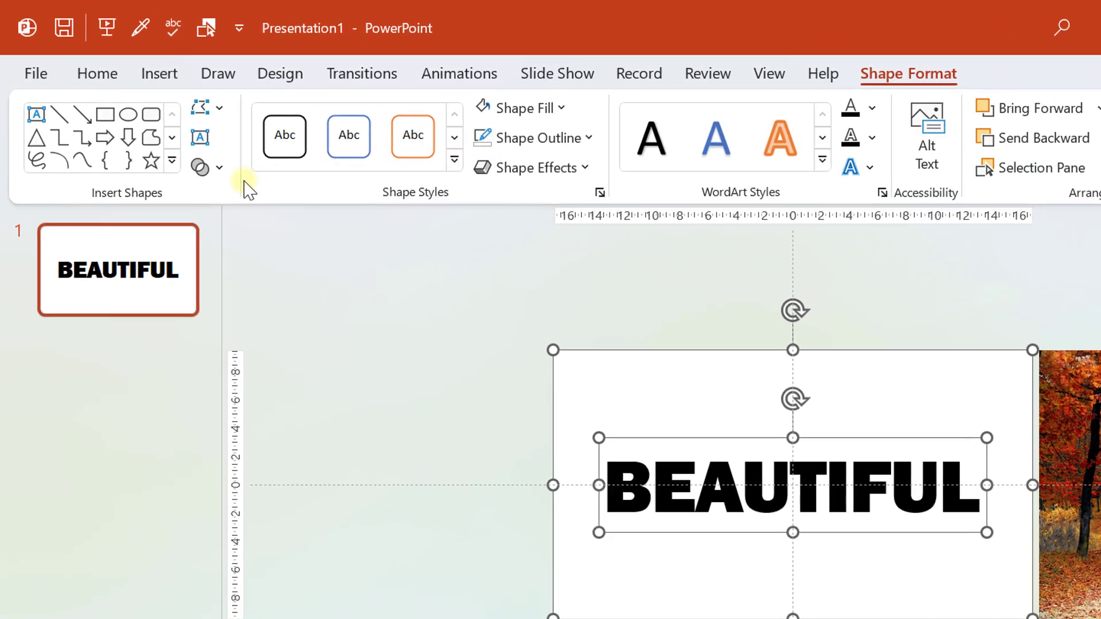
left_click(218, 175)
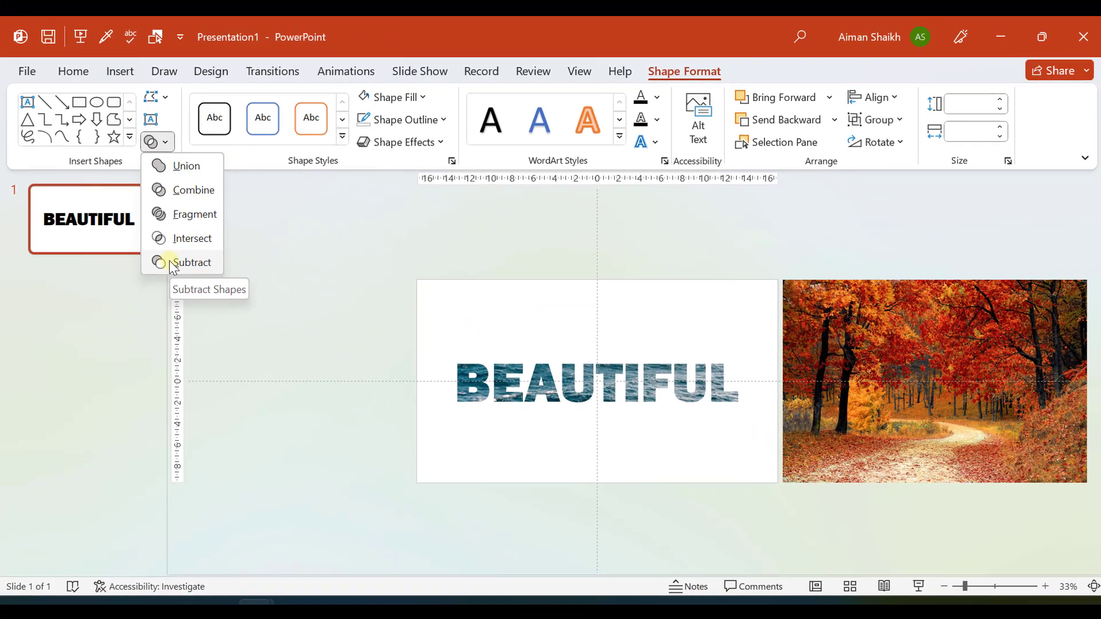
left_click(228, 328)
left_click(361, 325)
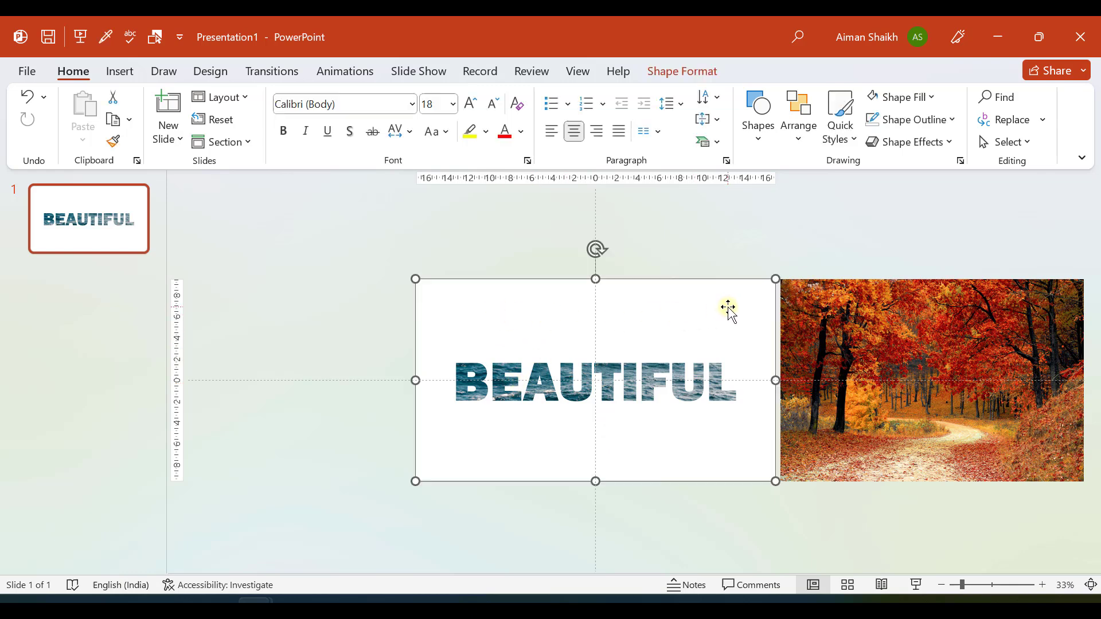
- Draw a vertical line shape just right of the sea-filled BEAUTIFUL lettering
left_click_drag(728, 308, 562, 302)
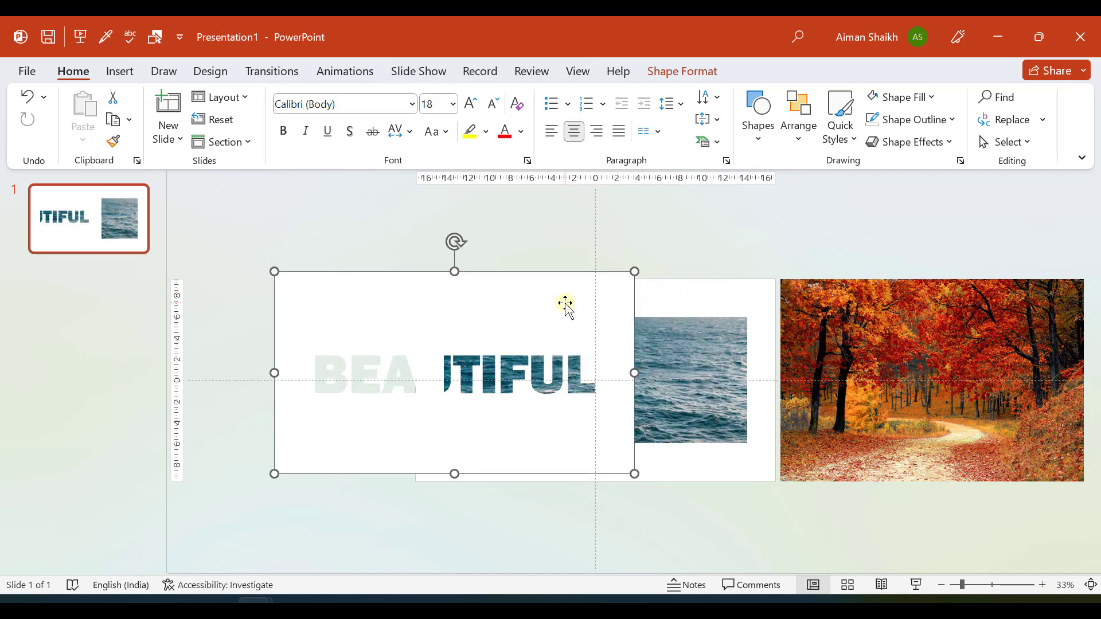
key("ctrl+z")
left_click(120, 71)
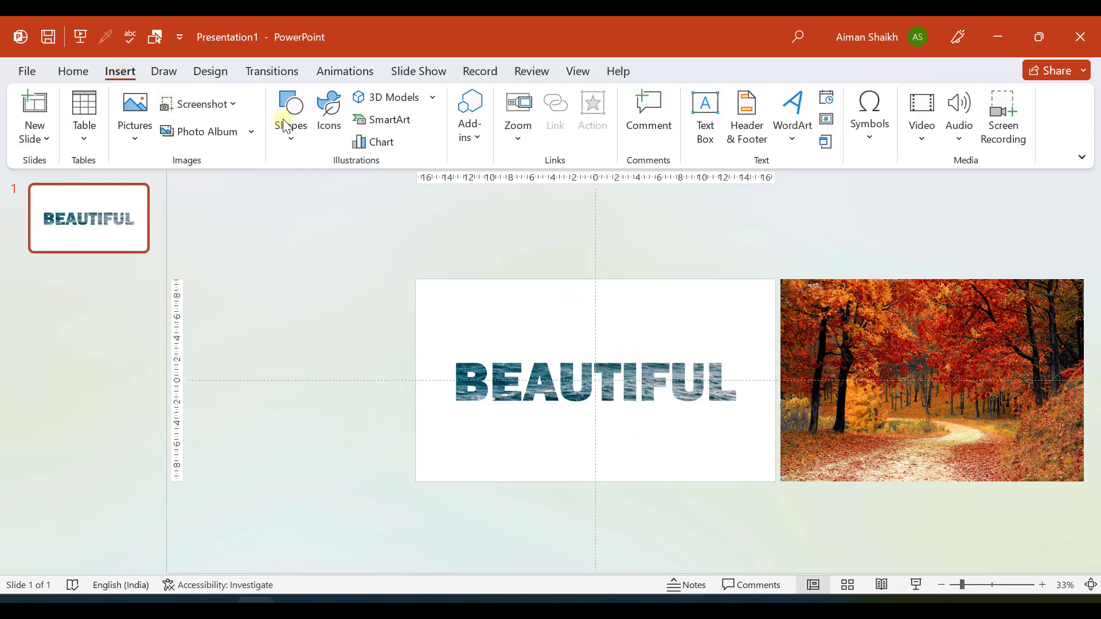
left_click(297, 136)
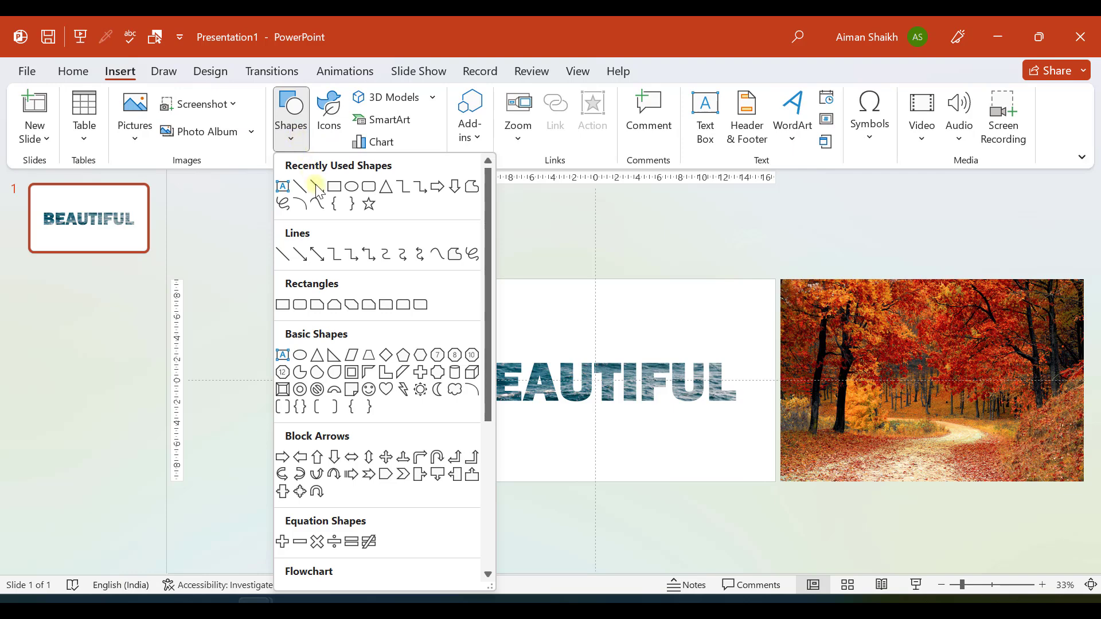
left_click(284, 256)
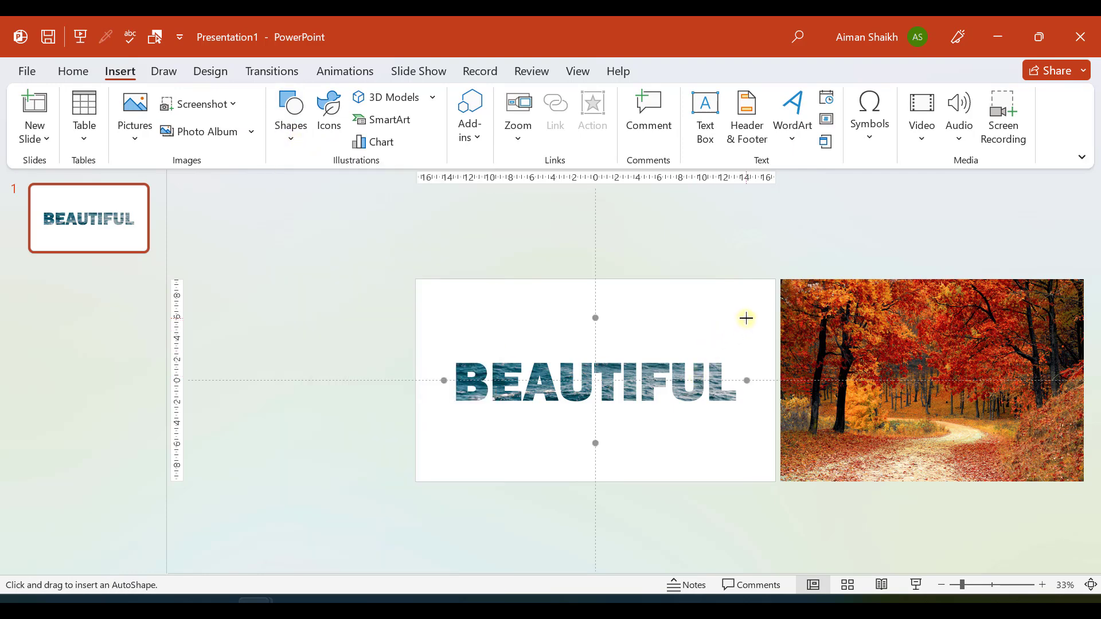
left_click_drag(746, 318, 755, 426)
left_click_drag(758, 442, 758, 441)
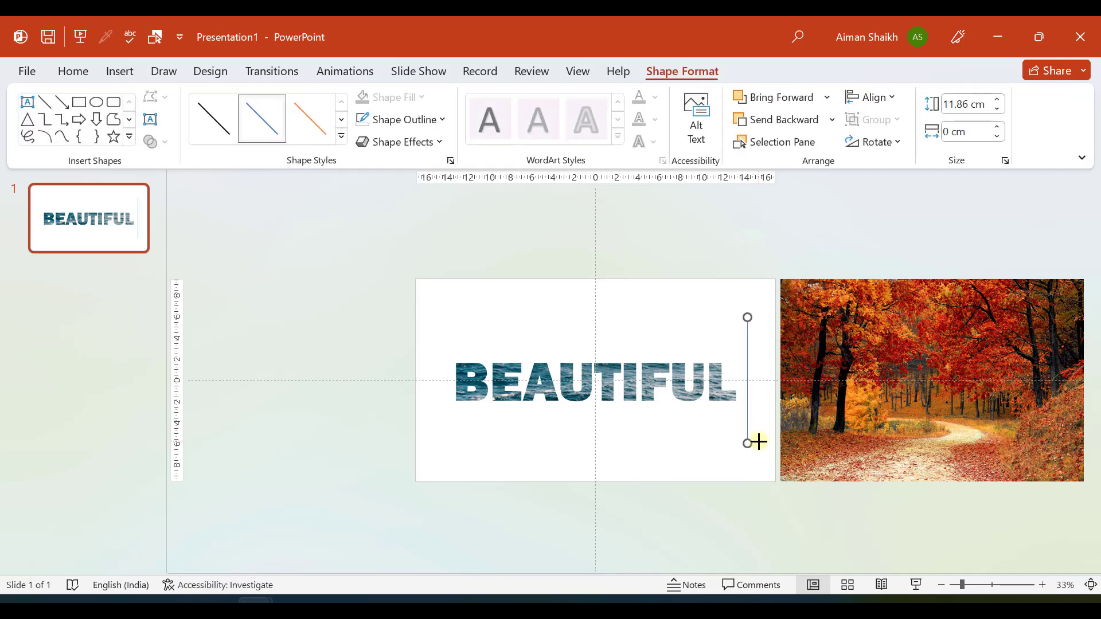
scroll(762, 448, "up", 2)
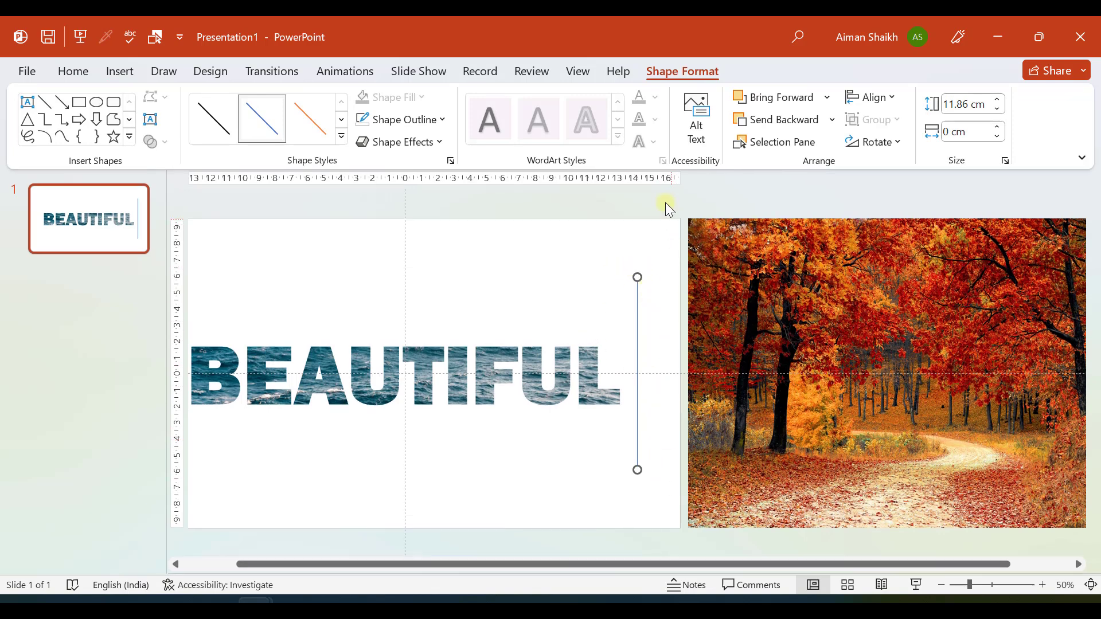
- Draw another line left of the slide, then delete the stray slanted line
scroll(378, 285, "down", 2)
left_click(328, 239)
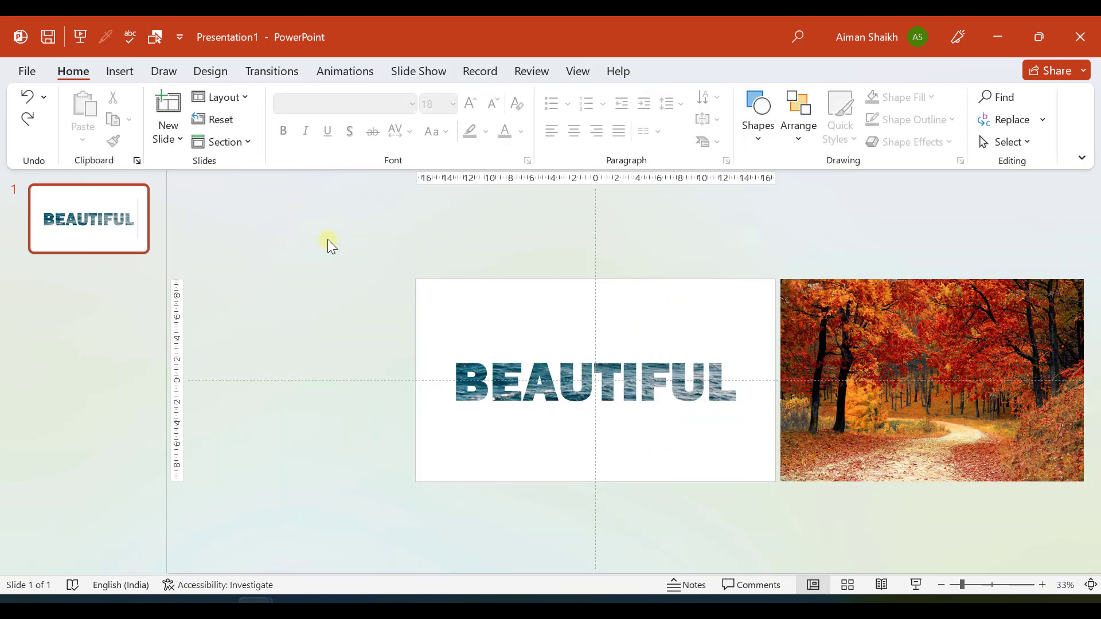
left_click(117, 73)
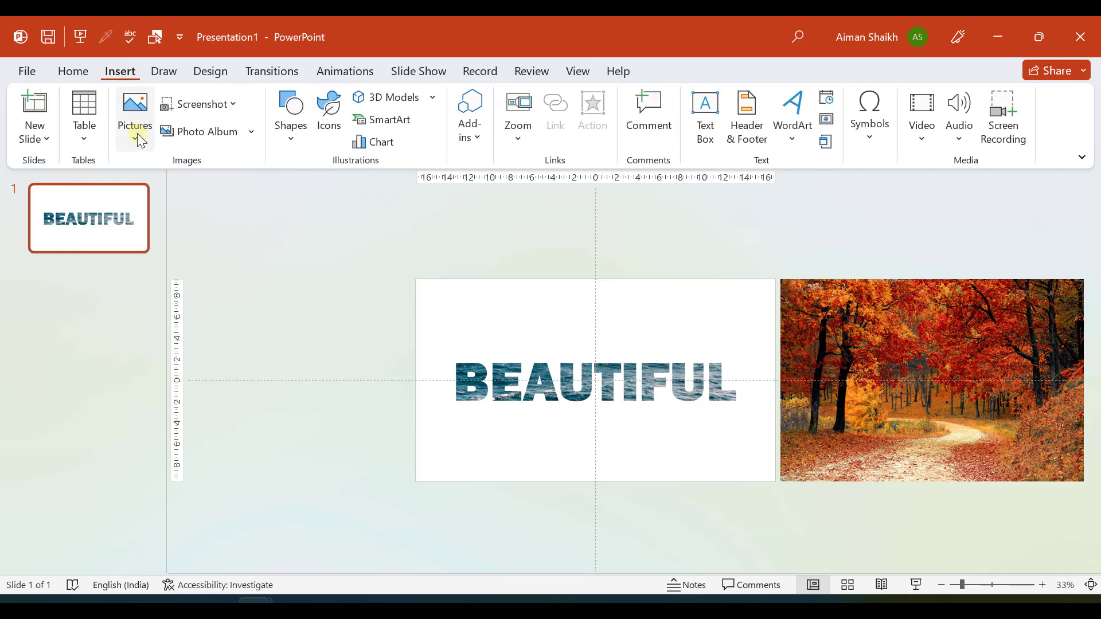
left_click(304, 131)
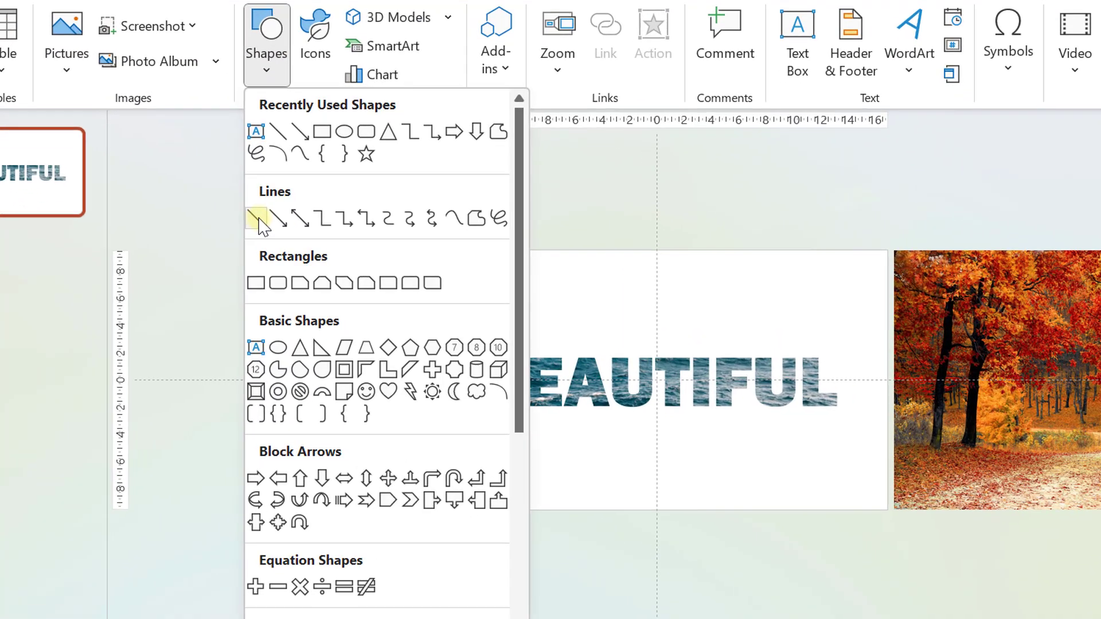
left_click(287, 253)
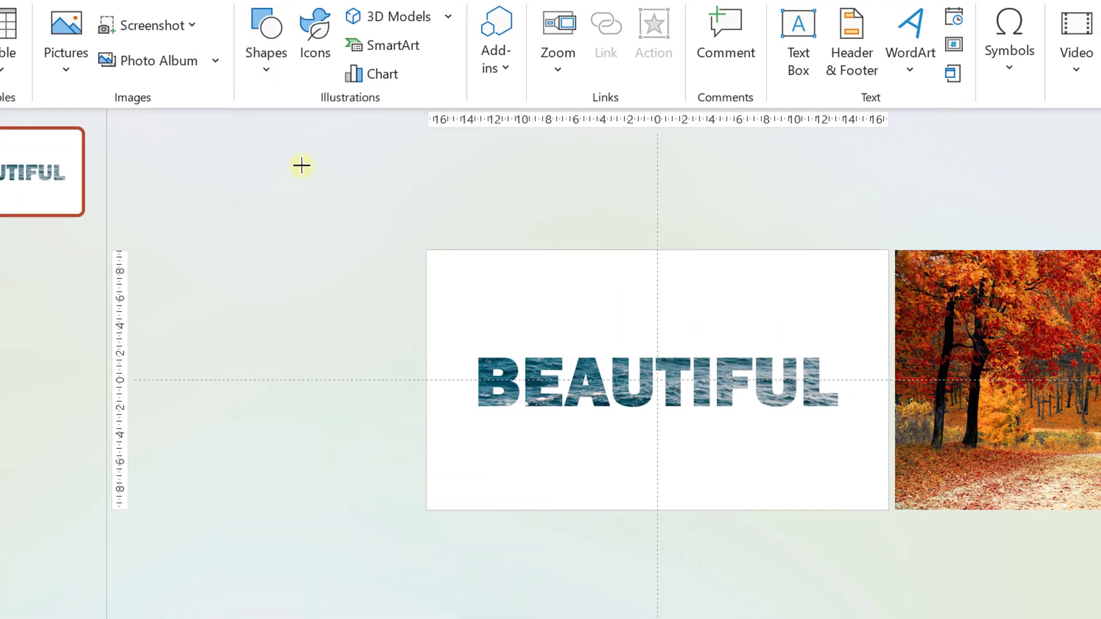
mouse_move(283, 166)
left_mouse_down()
mouse_move(383, 273)
mouse_move(432, 292)
mouse_move(467, 285)
mouse_move(487, 221)
mouse_move(501, 246)
mouse_move(512, 196)
mouse_move(330, 401)
mouse_move(506, 210)
mouse_move(312, 380)
left_mouse_up()
key("shift")
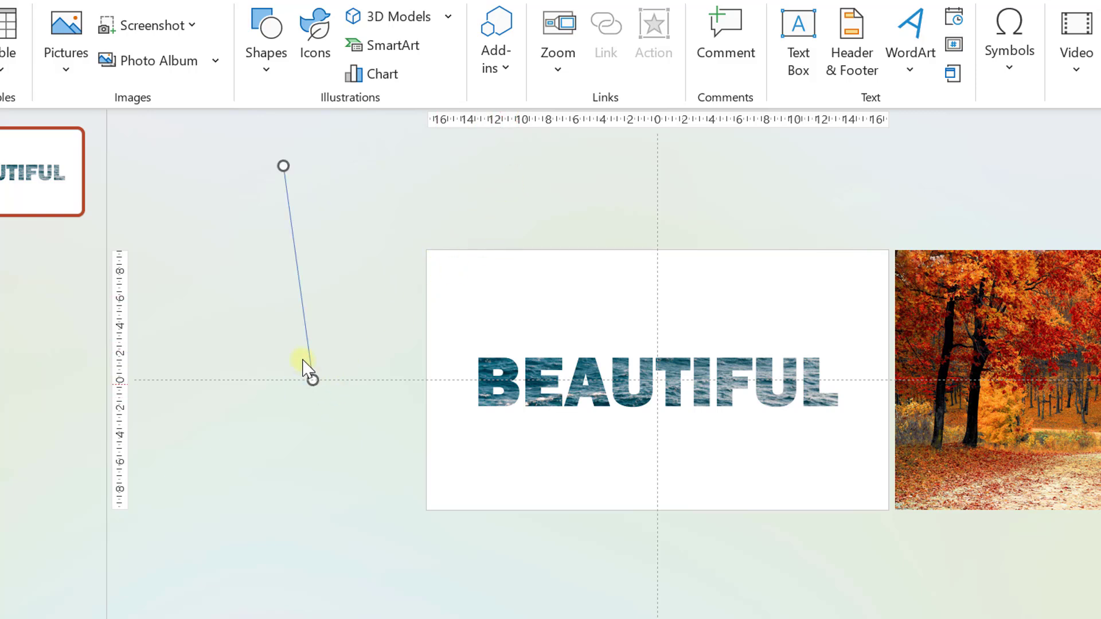
key("Delete")
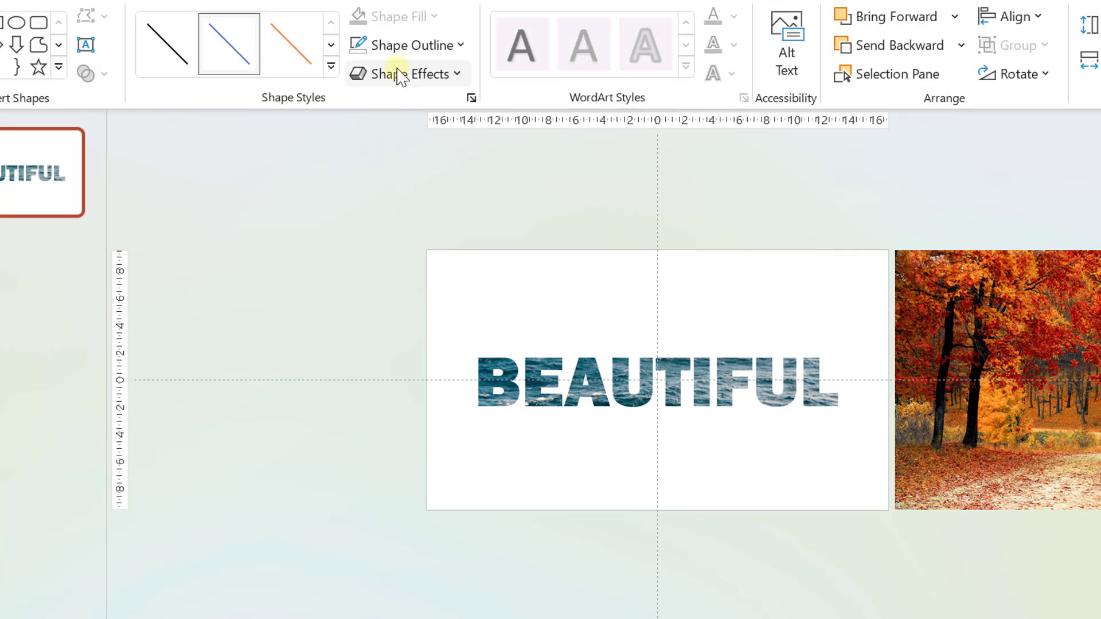
left_click(97, 46)
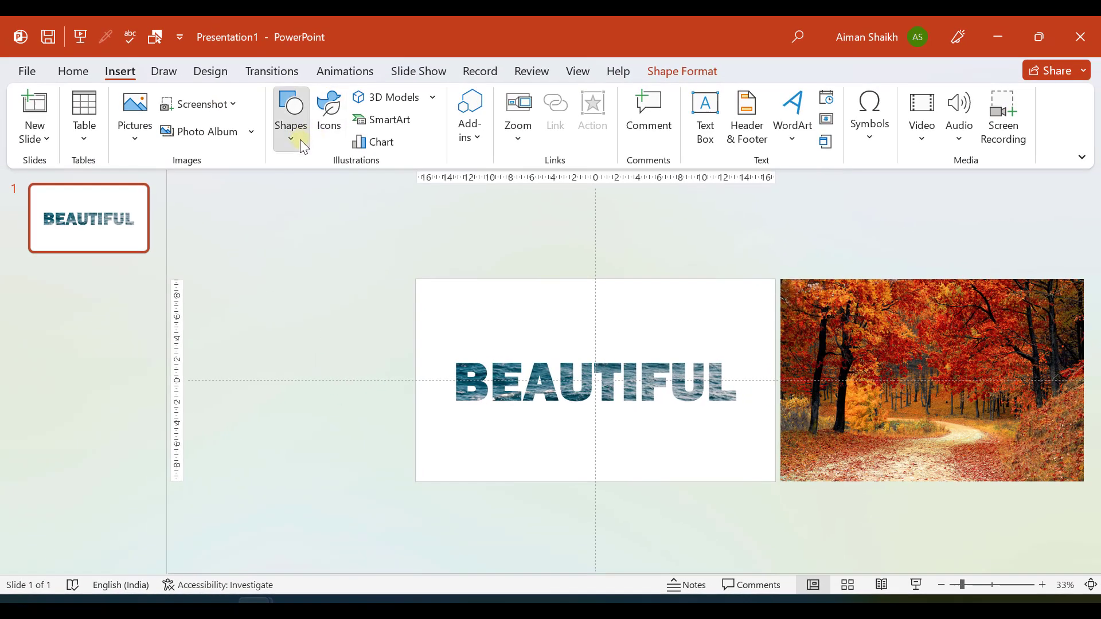
- Draw a vertical straight line just right of BEAUTIFUL
left_click(282, 92)
left_click(276, 298)
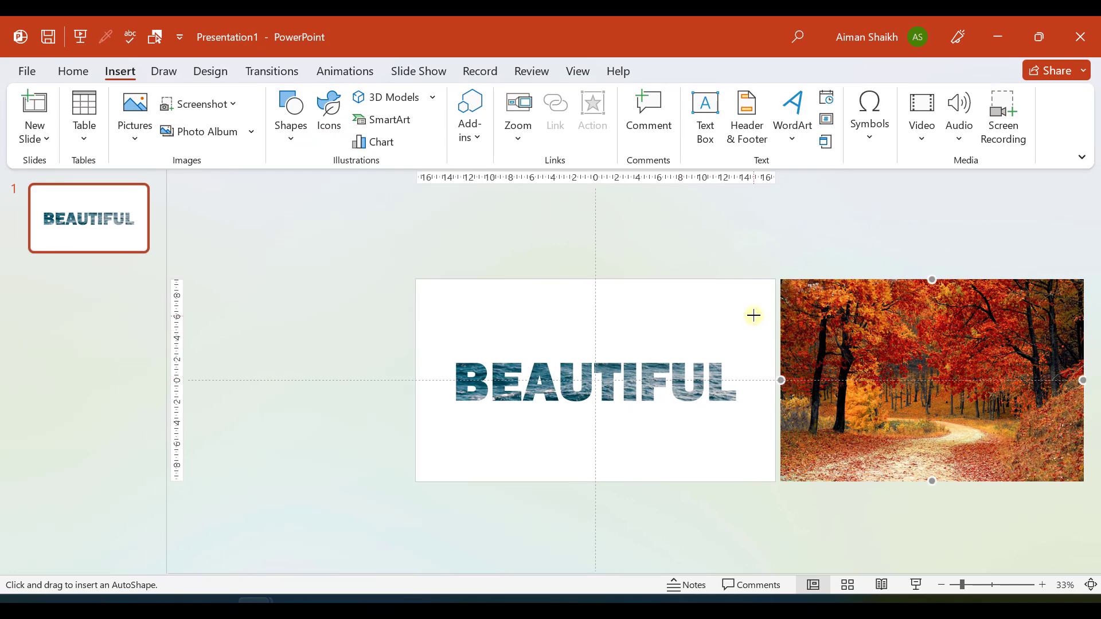
left_click_drag(748, 324, 757, 448)
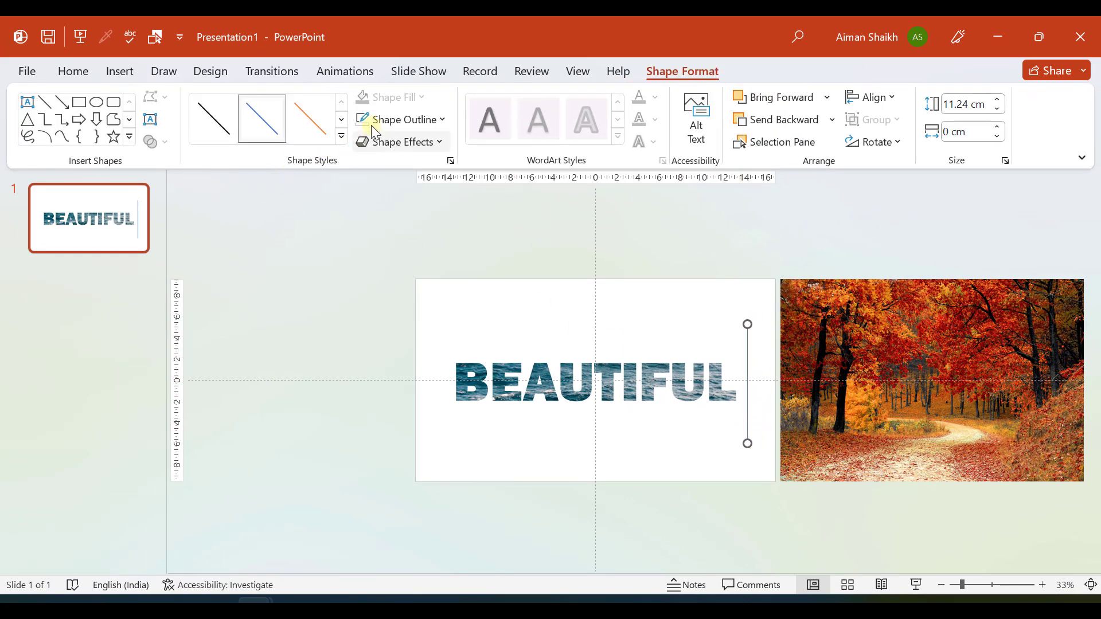
- Give the line a Black, Text 1, Lighter 35% outline at 6 pt weight
left_click(404, 119)
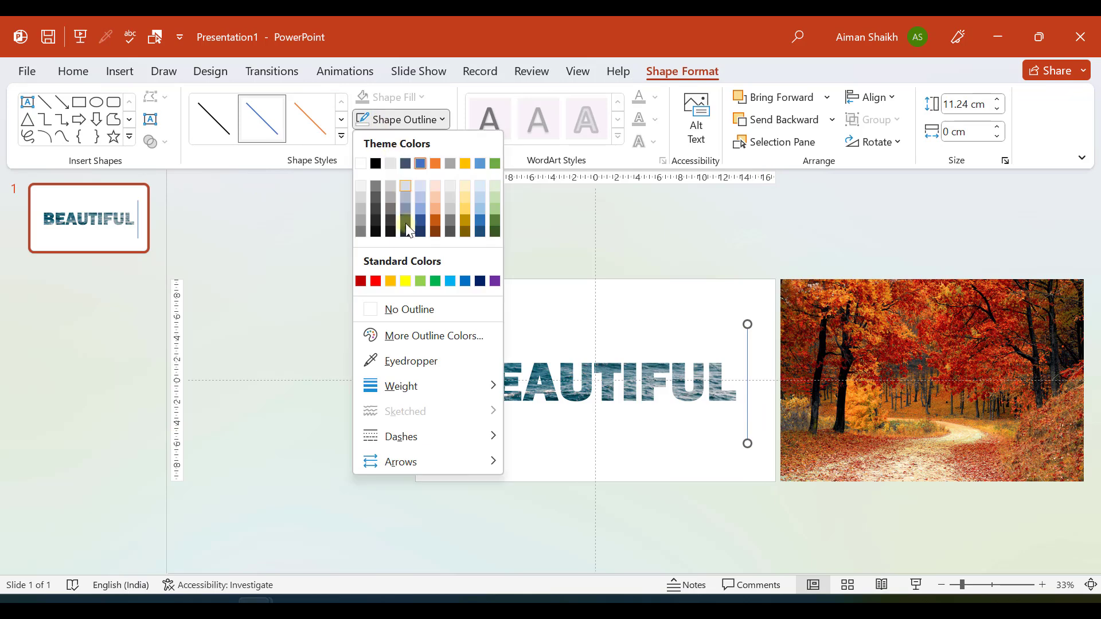
left_click(376, 197)
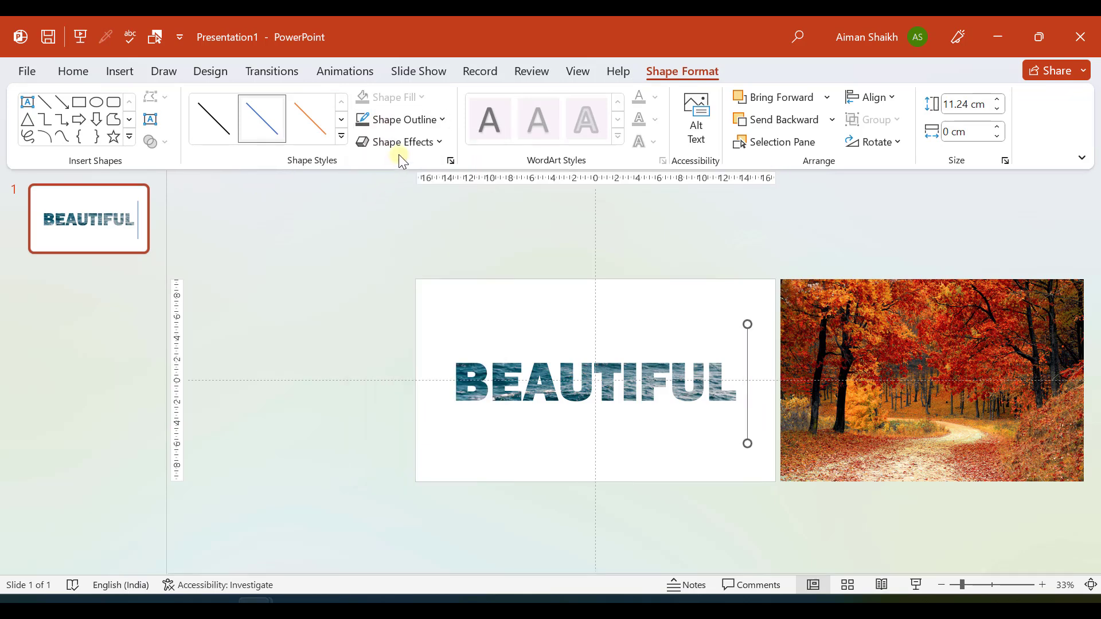
left_click(416, 121)
mouse_move(431, 390)
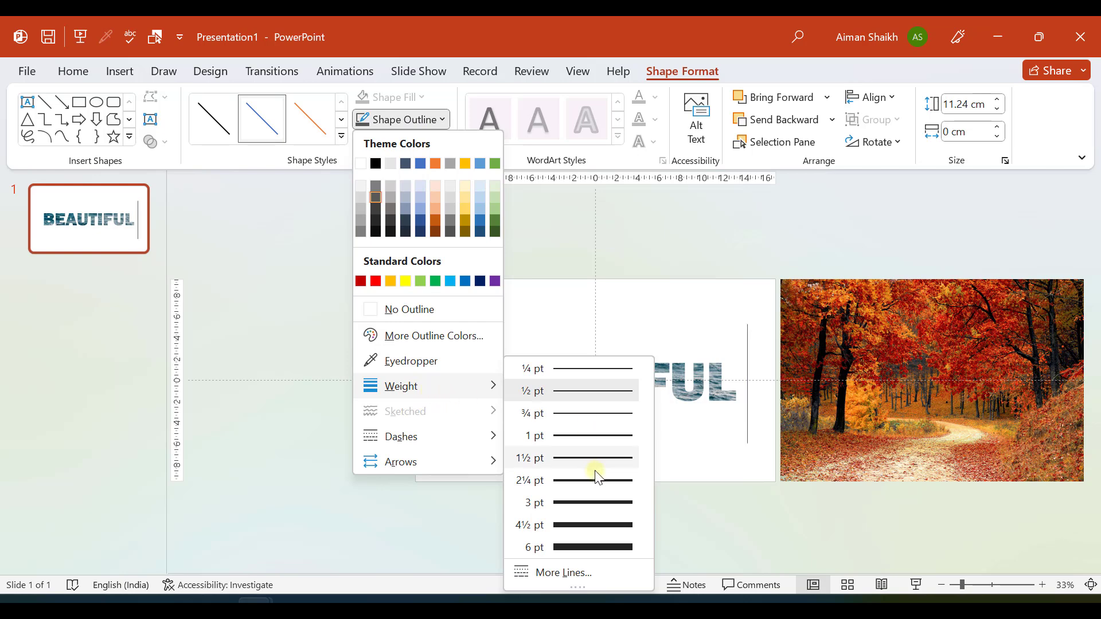
left_click(589, 547)
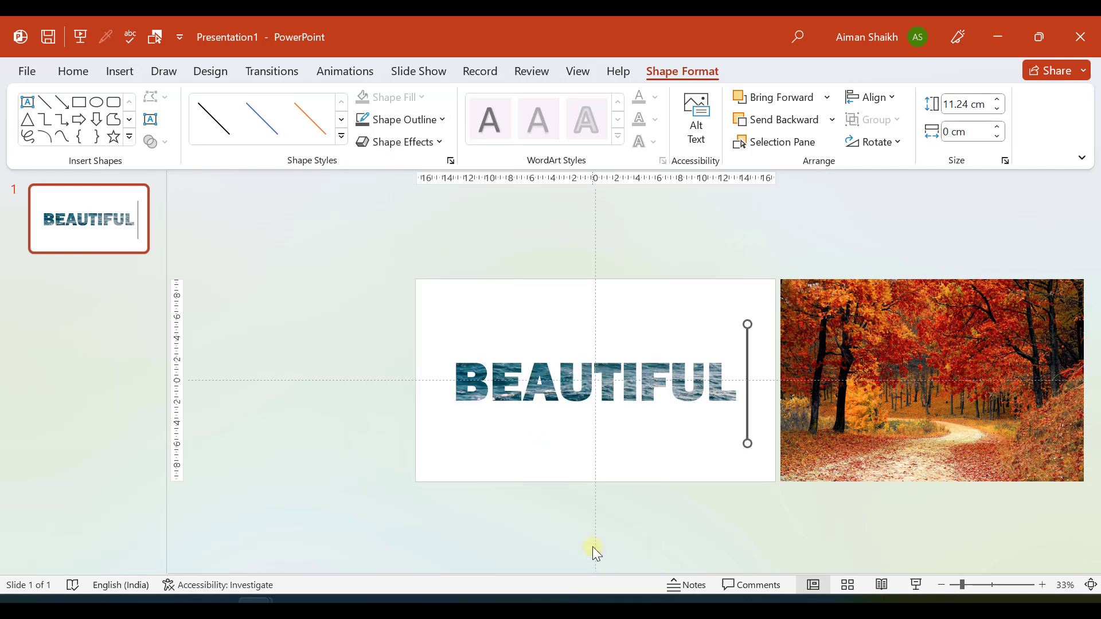
left_click(413, 121)
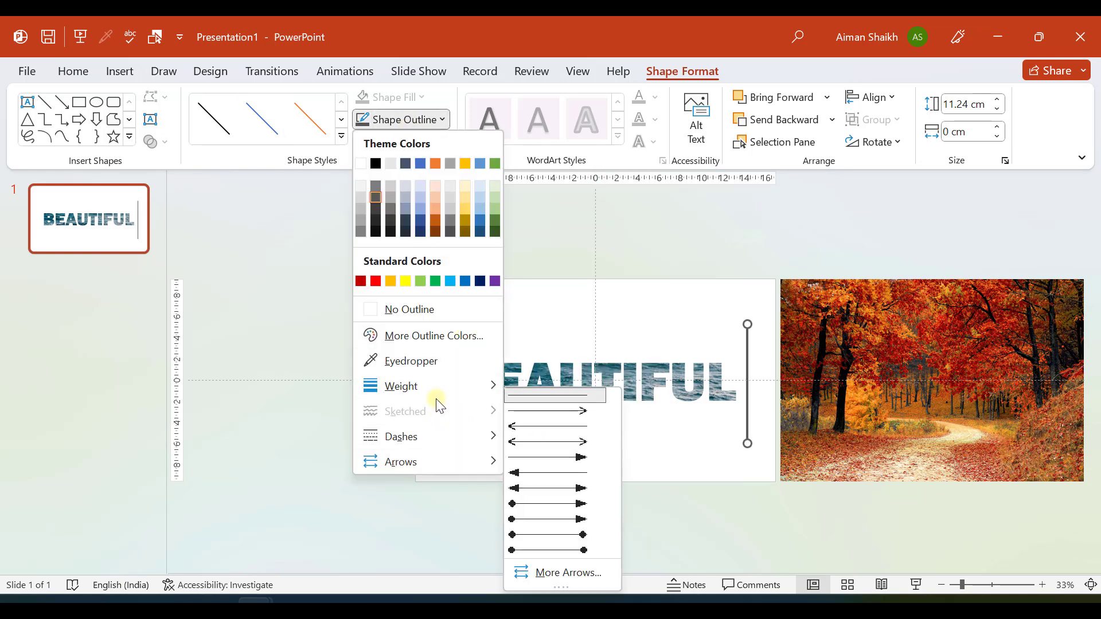
- Widen the grey vertical line to 10 pt in More Lines
mouse_move(439, 399)
left_click(533, 570)
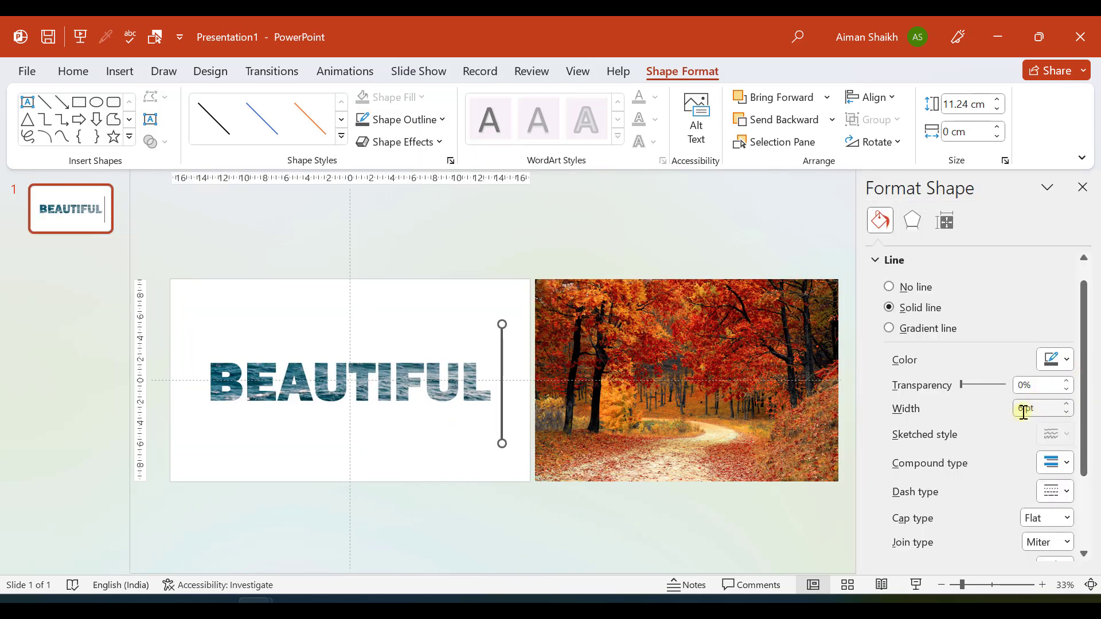
type("10")
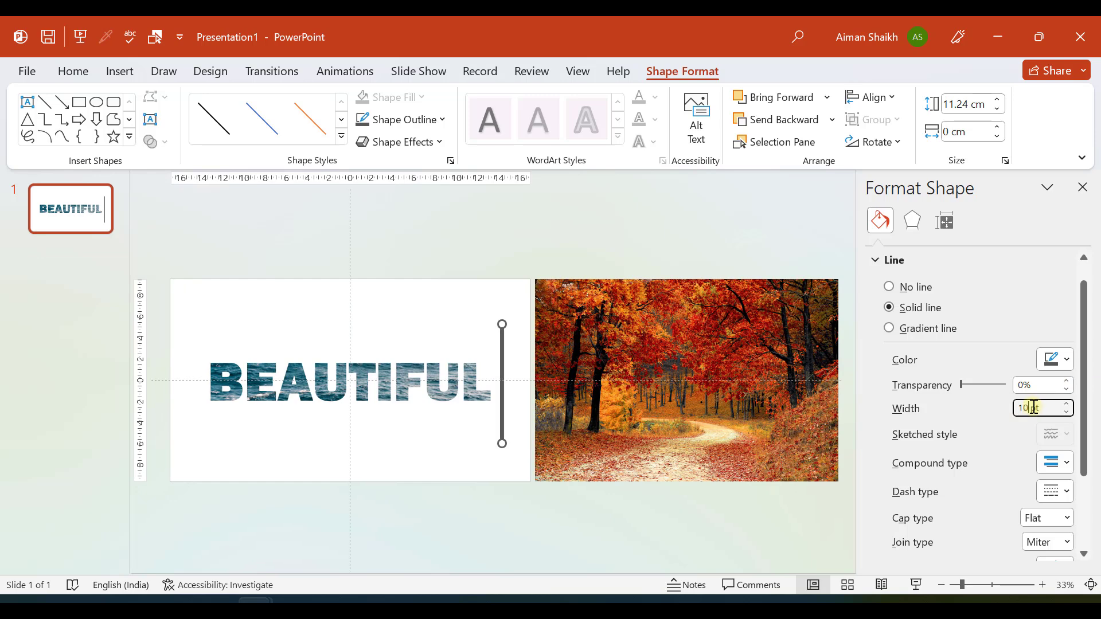
left_click(460, 256)
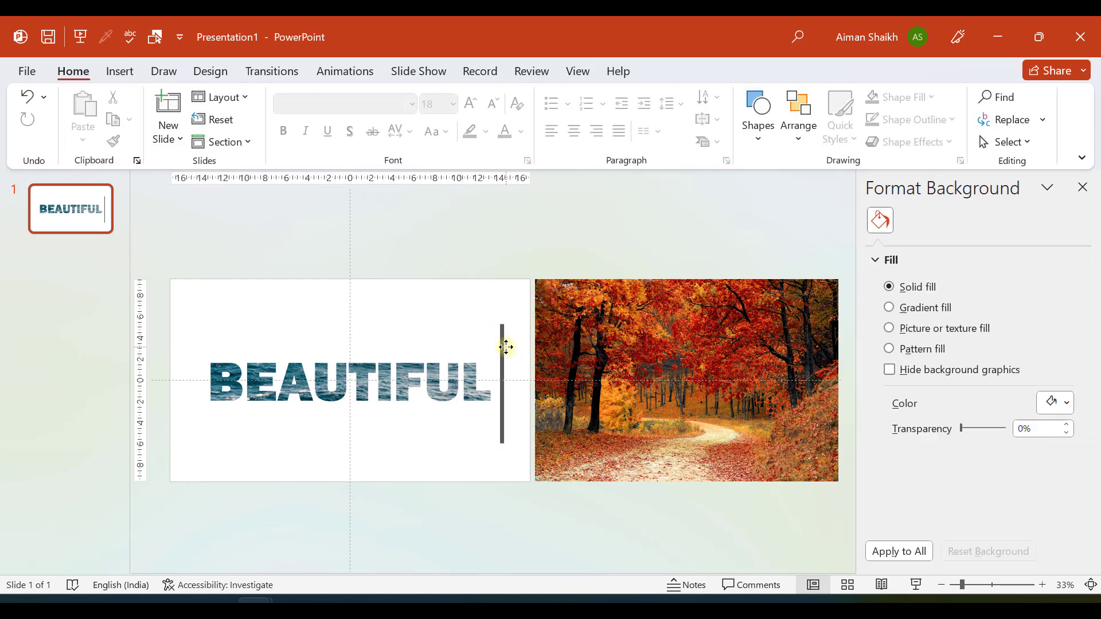
- Set the line's cap type to Round for rounded ends
left_click(503, 347)
scroll(506, 349, "up", 3)
scroll(506, 367, "up", 7)
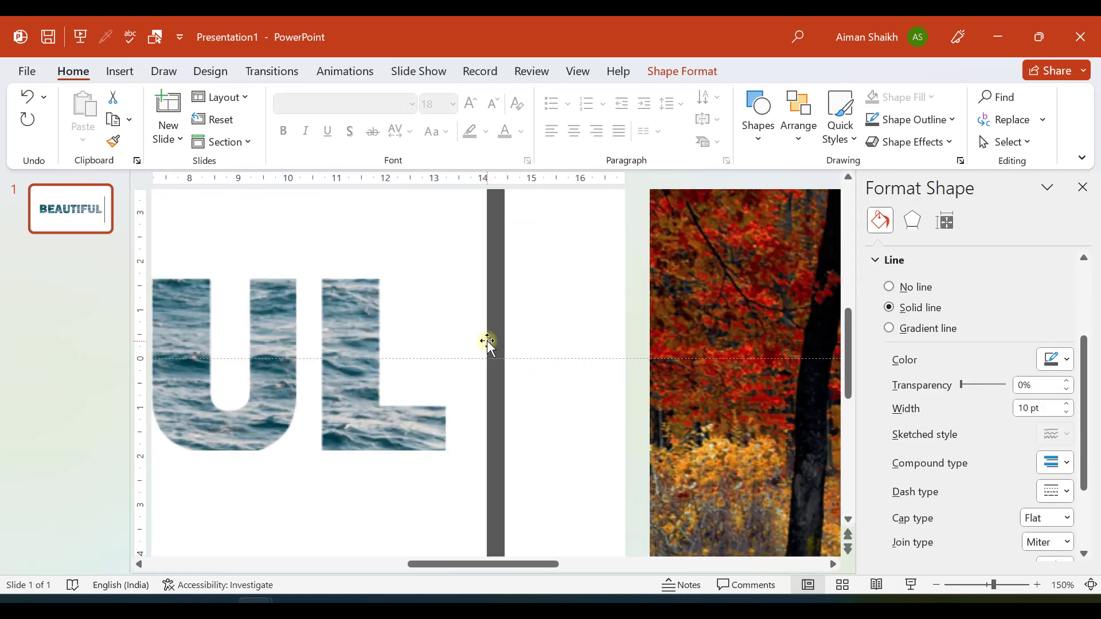
scroll(487, 341, "up", 5)
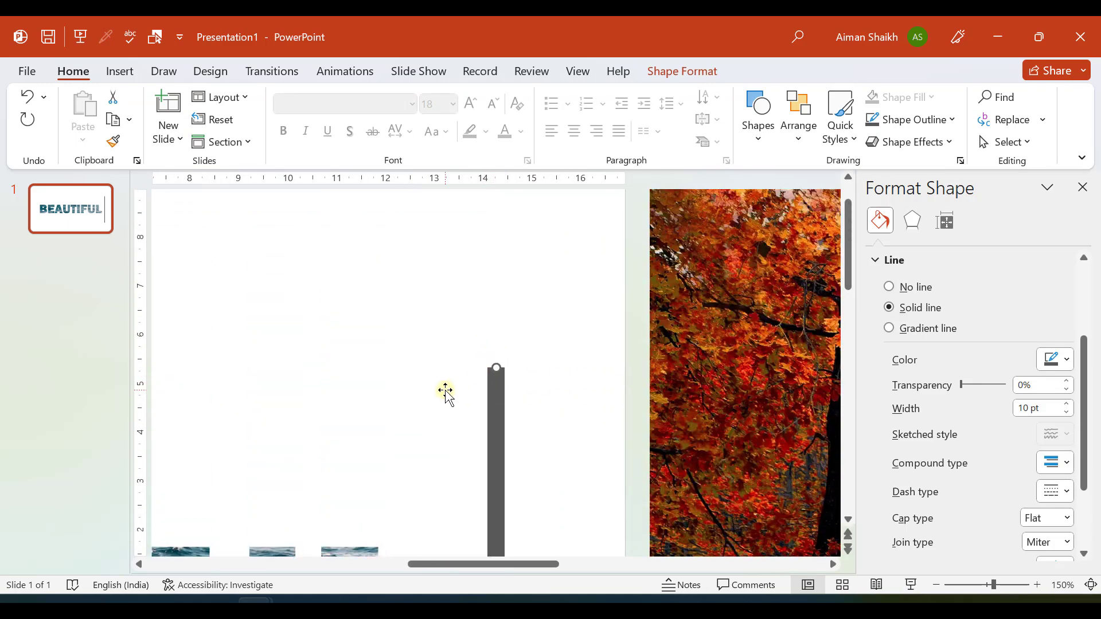
left_click(450, 383)
left_click(497, 394)
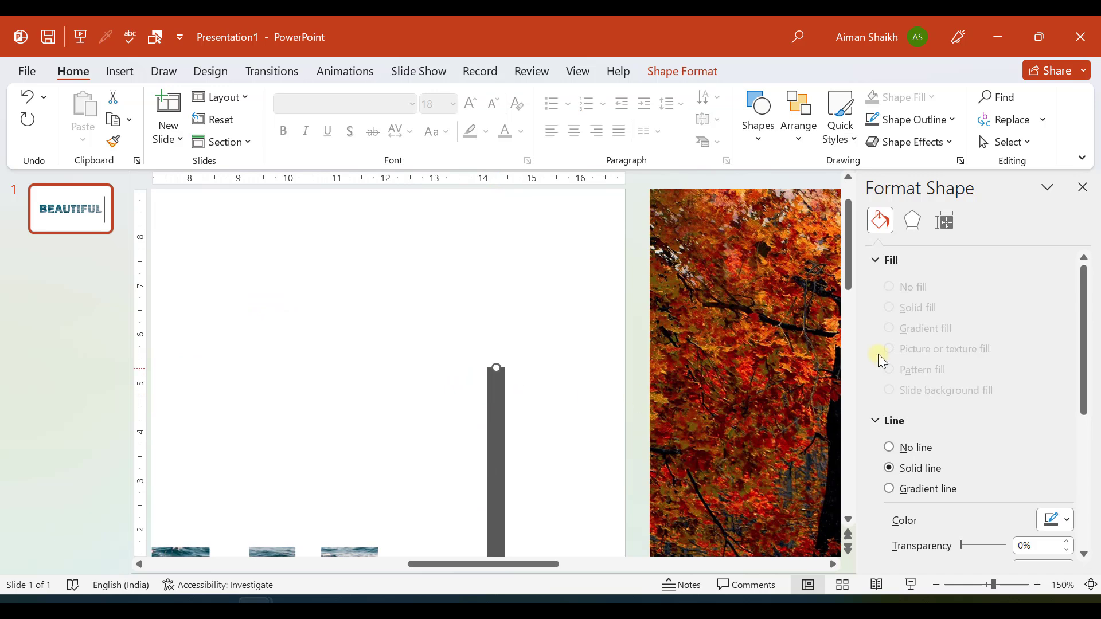
scroll(950, 379, "down", 3)
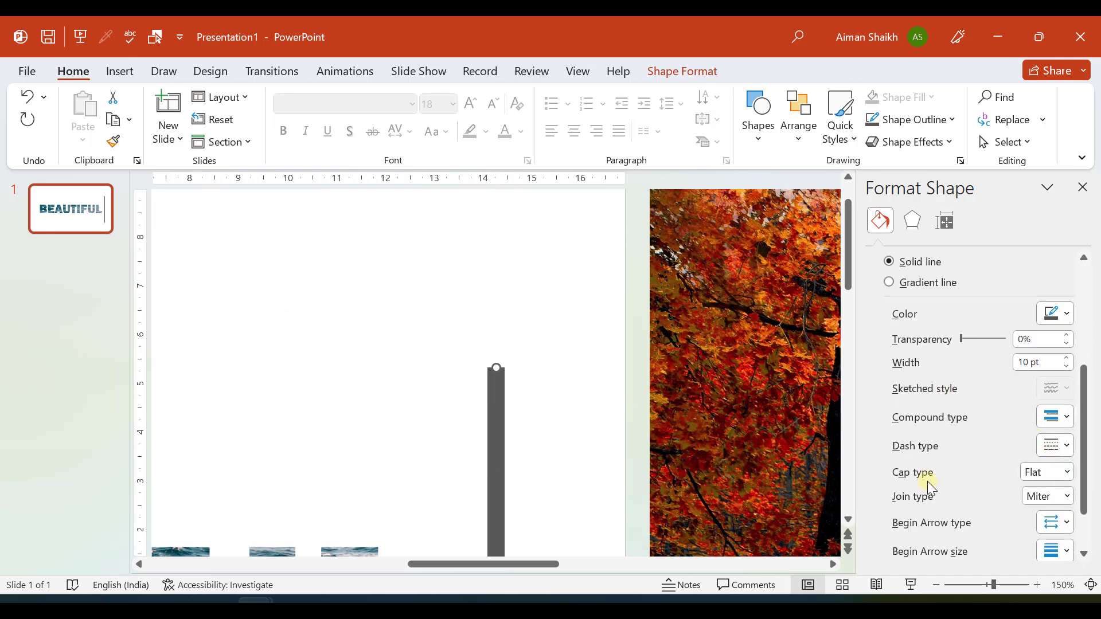
left_click(1066, 471)
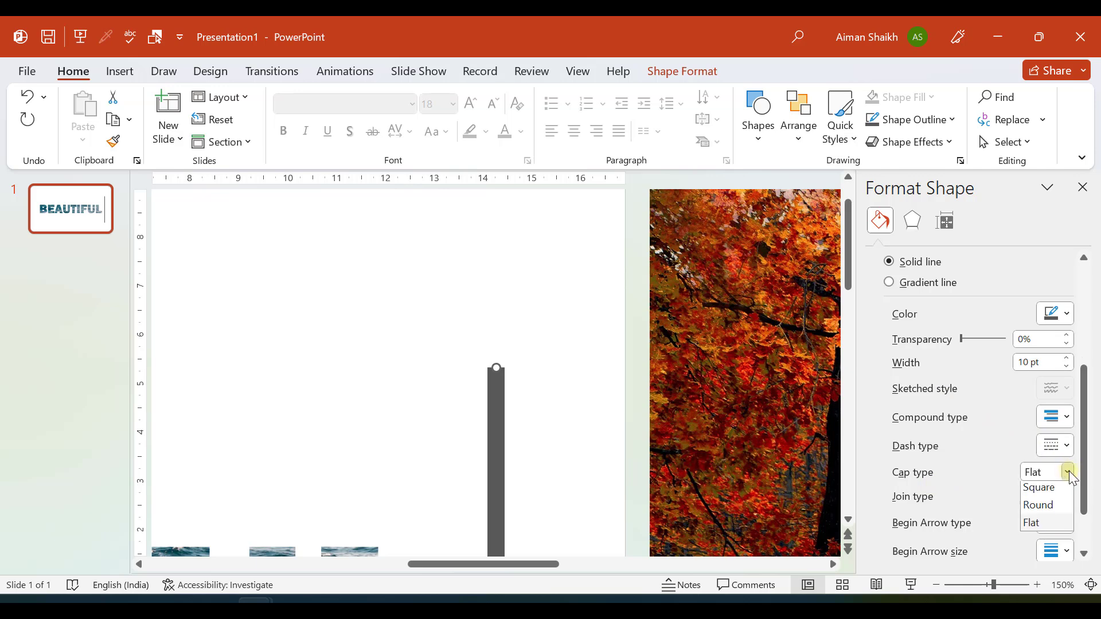
left_click(1033, 509)
left_click(520, 230)
scroll(519, 229, "down", 8)
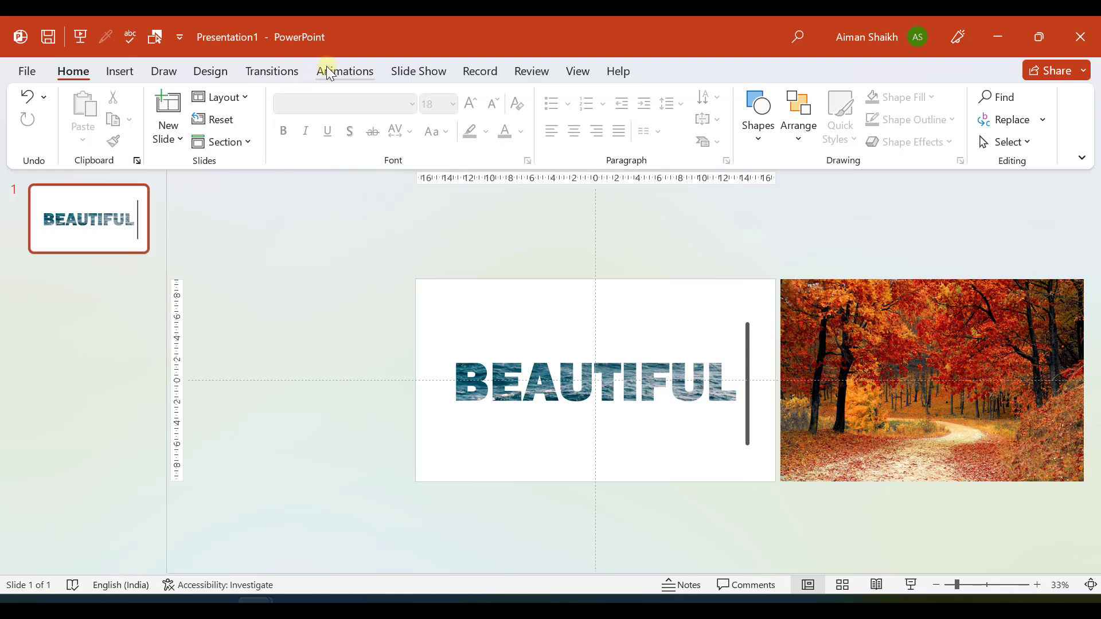
- Apply the Lines motion path to the grey vertical line with Effect Options set to Left
left_click(793, 300)
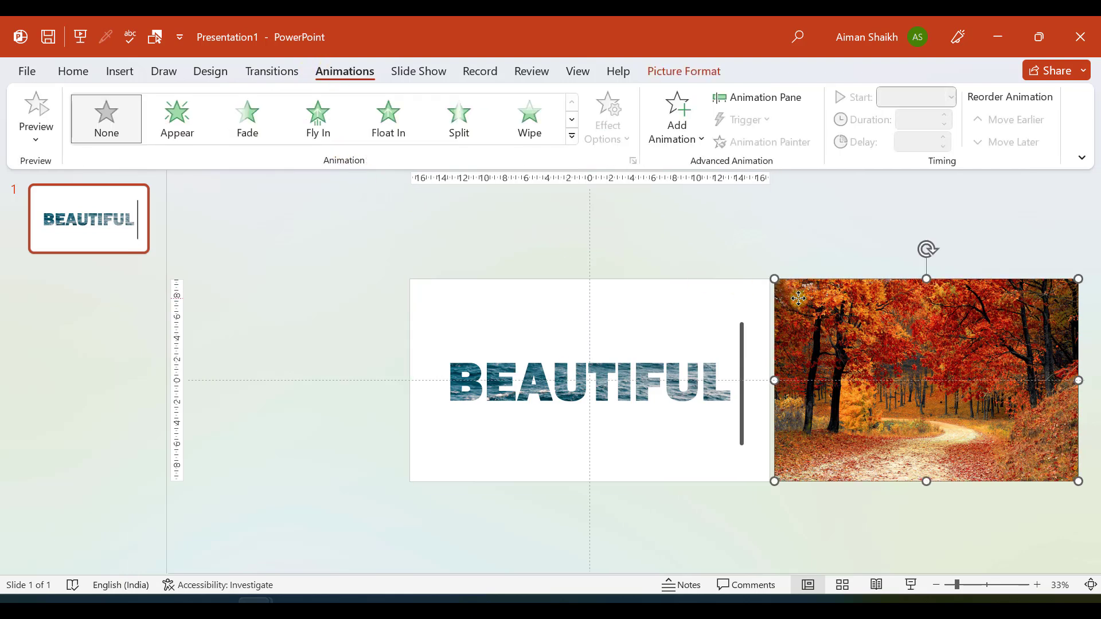
left_click(740, 344)
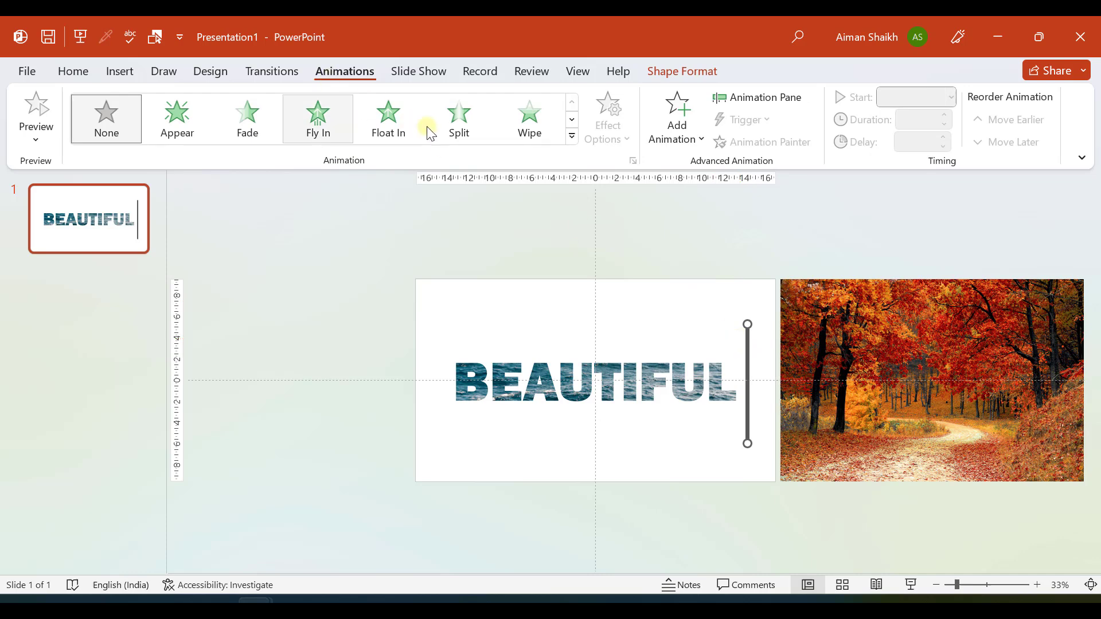
left_click(572, 136)
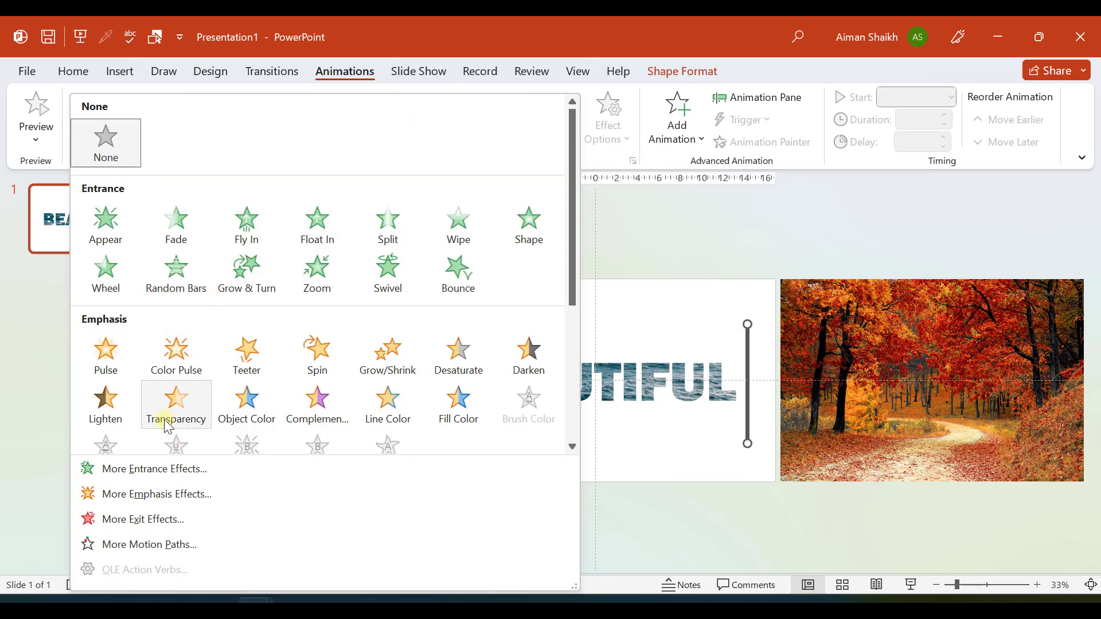
scroll(172, 396, "down", 4)
left_click(104, 422)
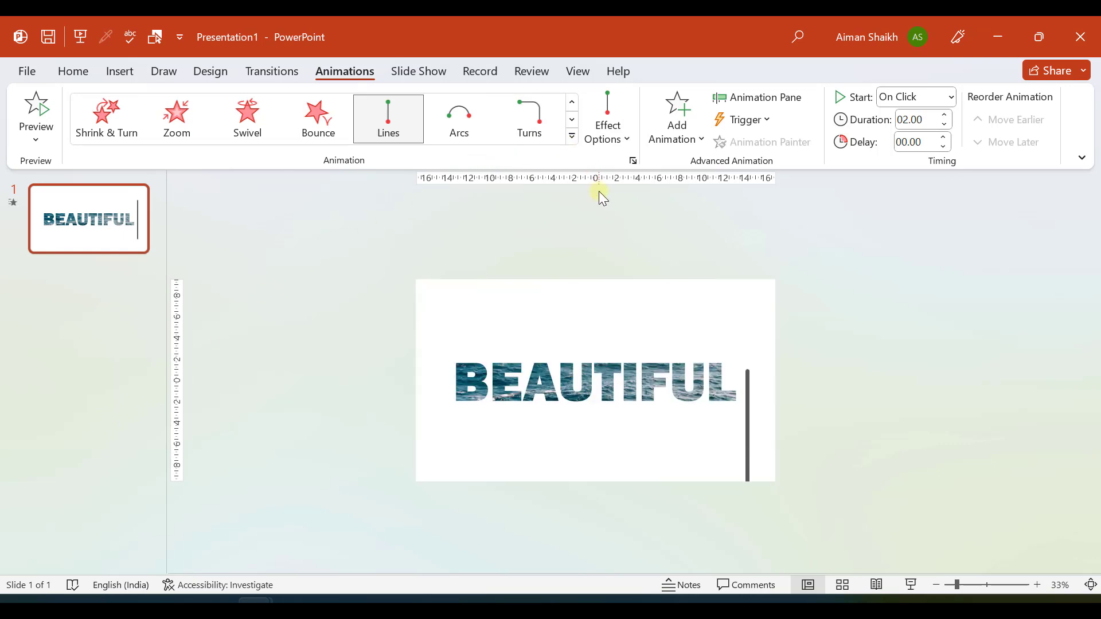
left_click(606, 140)
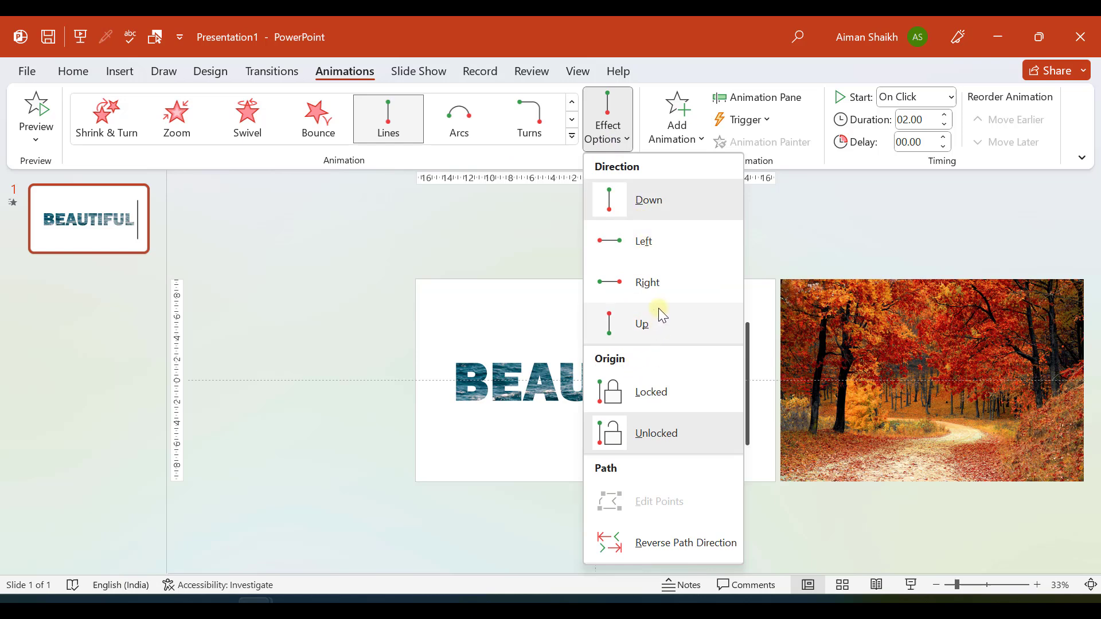
left_click(672, 247)
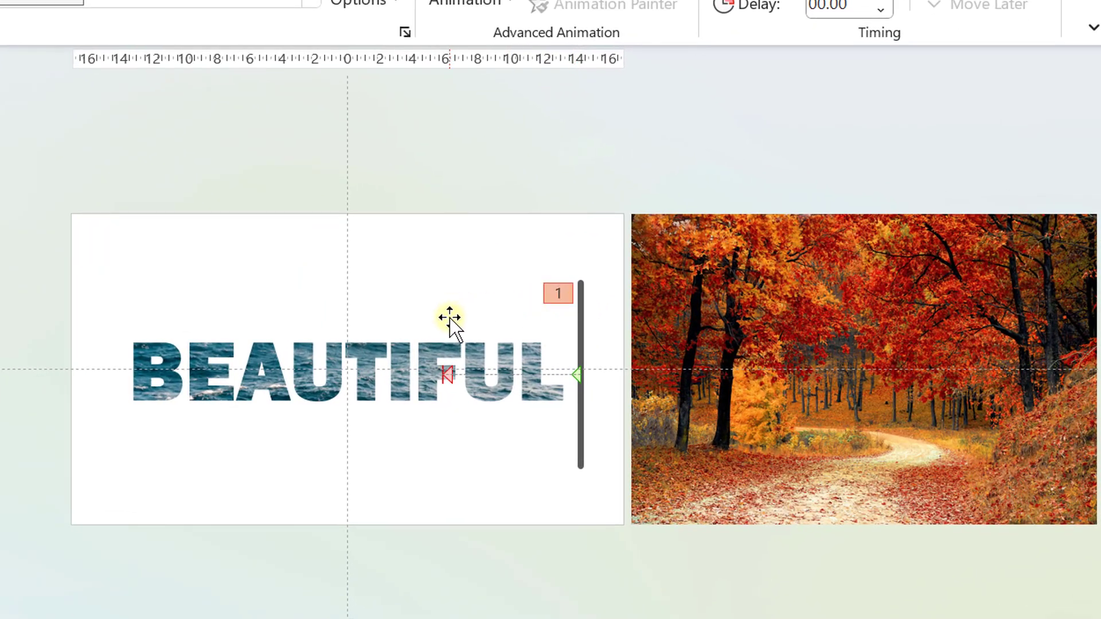
- Drag the motion path's red end point left until it sits just before the B
left_click(446, 378)
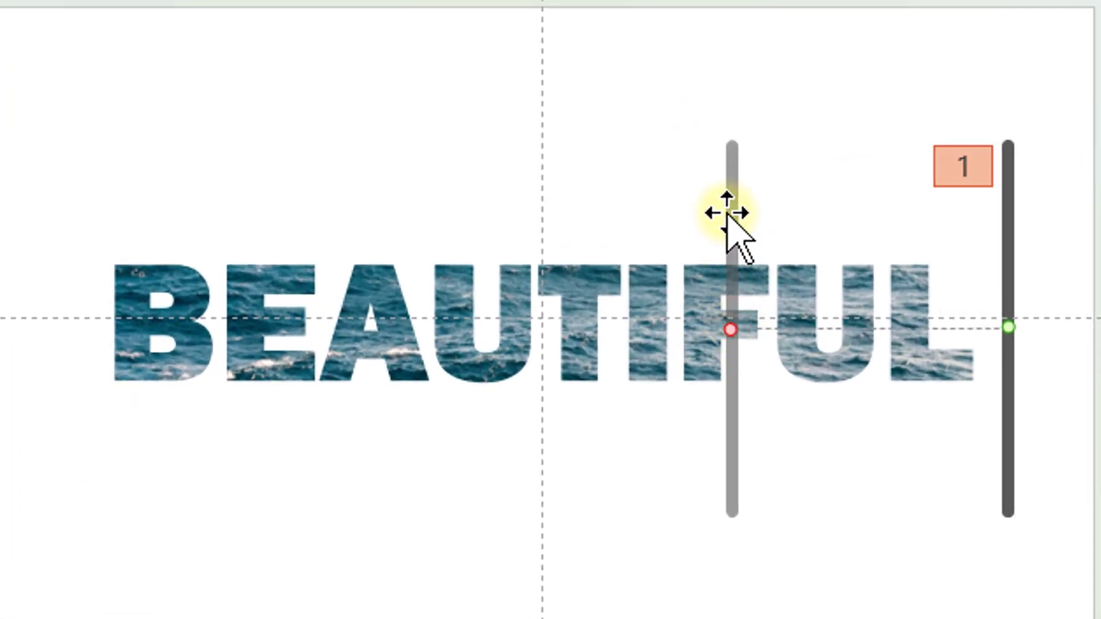
left_click_drag(727, 332, 62, 314)
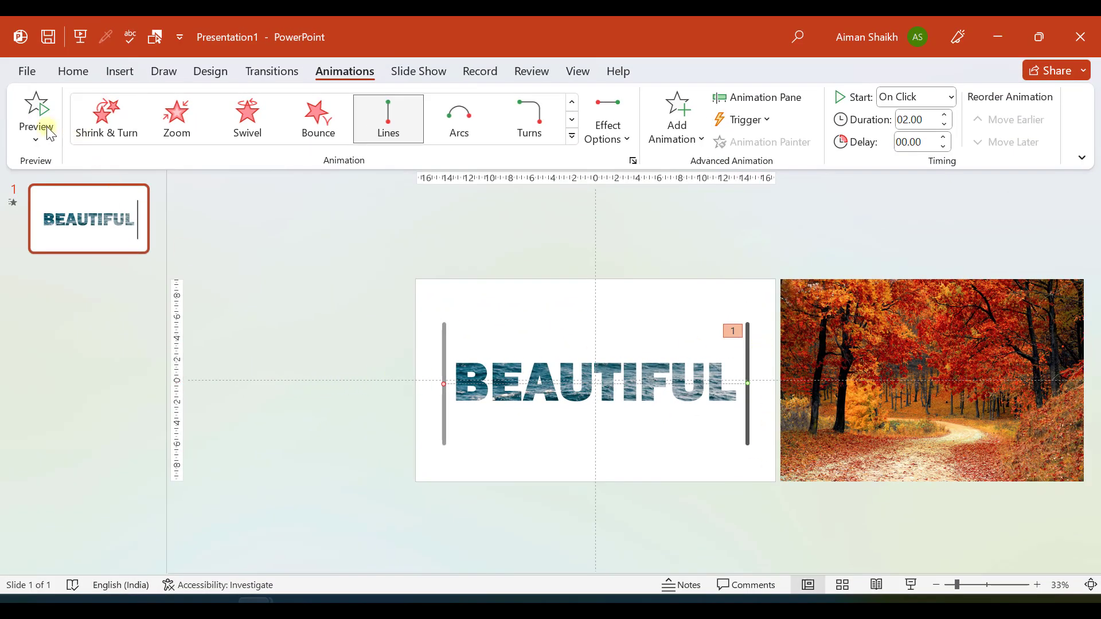
- Set the line animation's Duration to 4 and preview it
left_click(36, 115)
double_click(926, 120)
type("4")
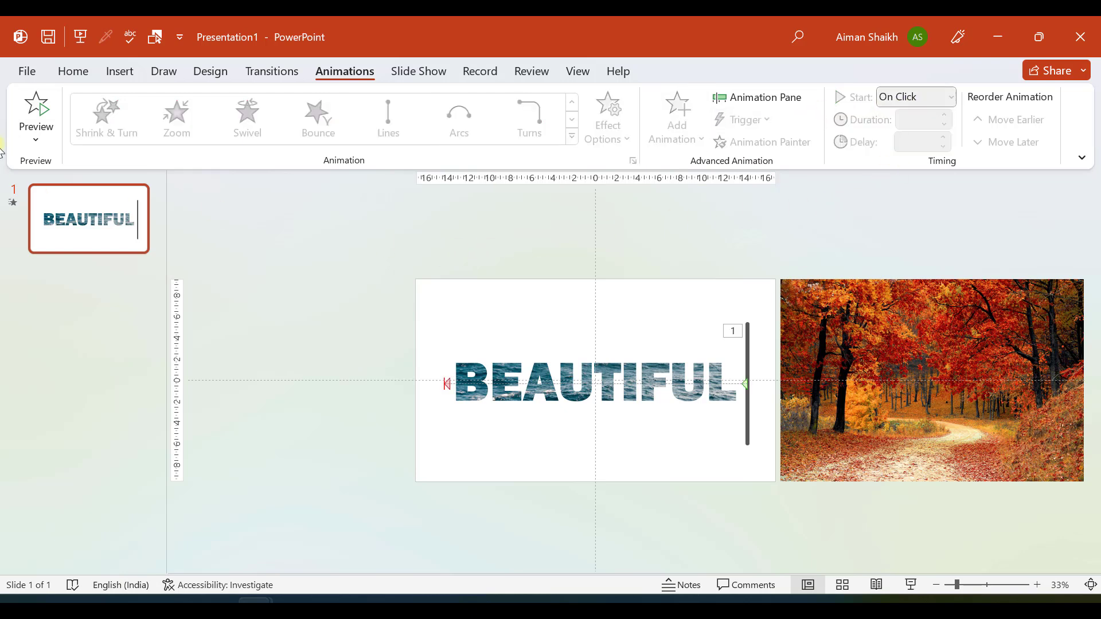
left_click(36, 111)
- Shift the white rectangle behind BEAUTIFUL to the left
left_click(873, 309)
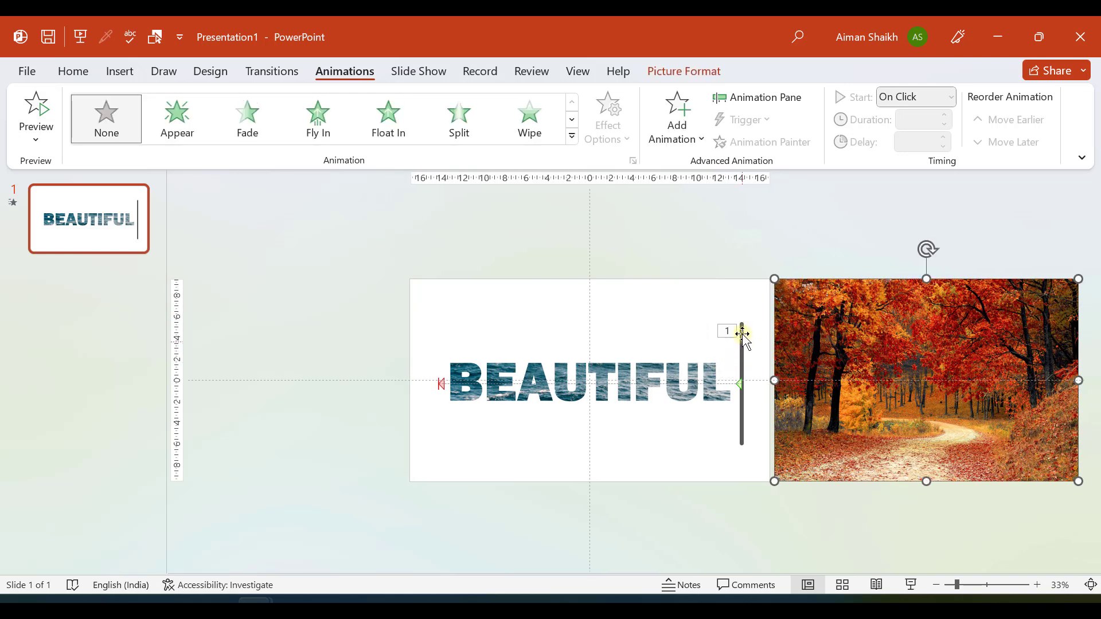
left_click(677, 306)
left_click(734, 294)
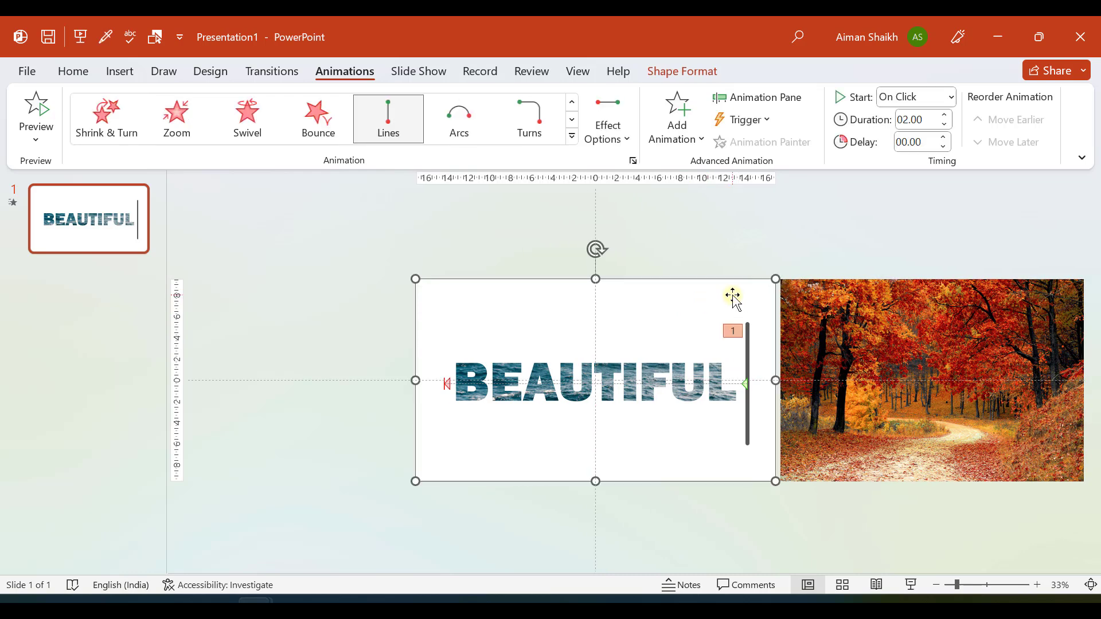
left_click_drag(733, 295, 628, 296)
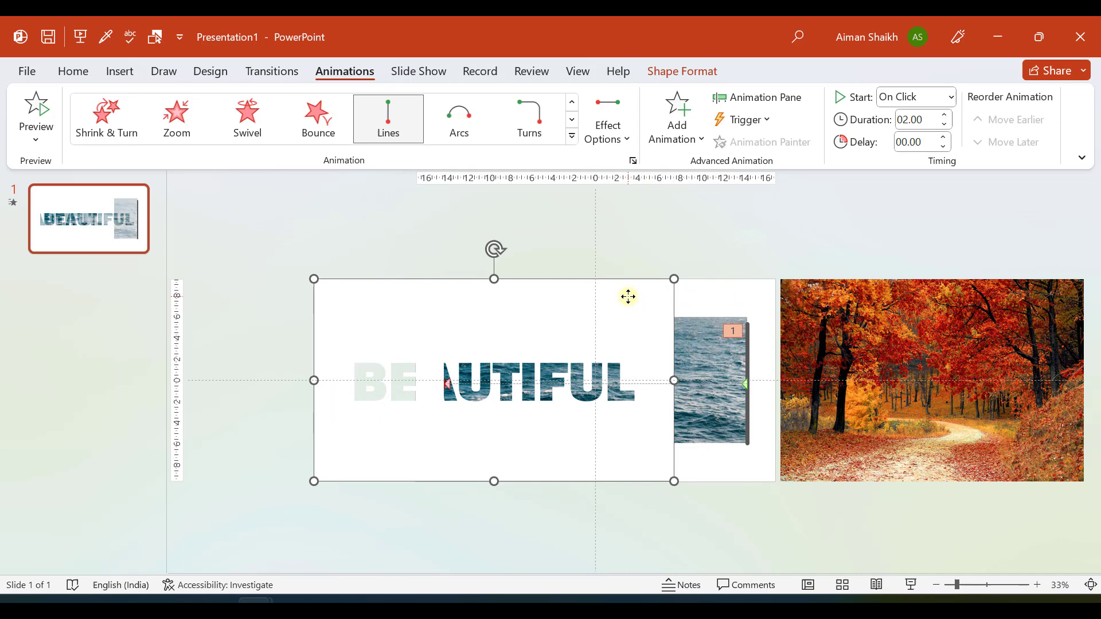
scroll(628, 296, "up", 2)
- Move the autumn forest picture onto the slide and shrink it to meet the grey line
left_click(984, 308)
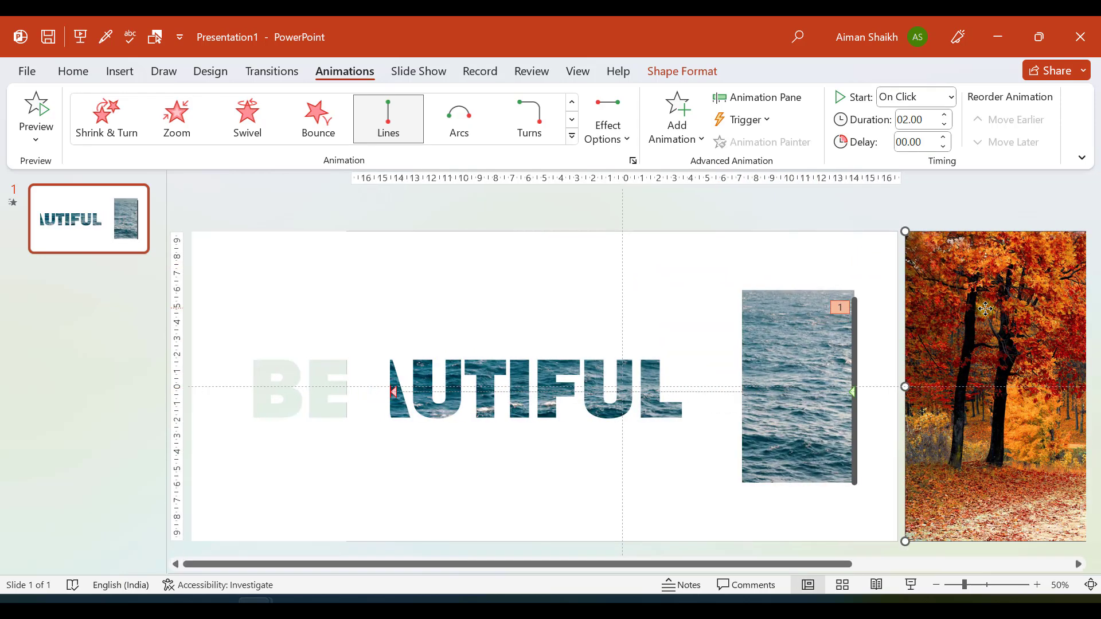
left_click_drag(985, 309, 947, 342)
left_click_drag(863, 537, 874, 521)
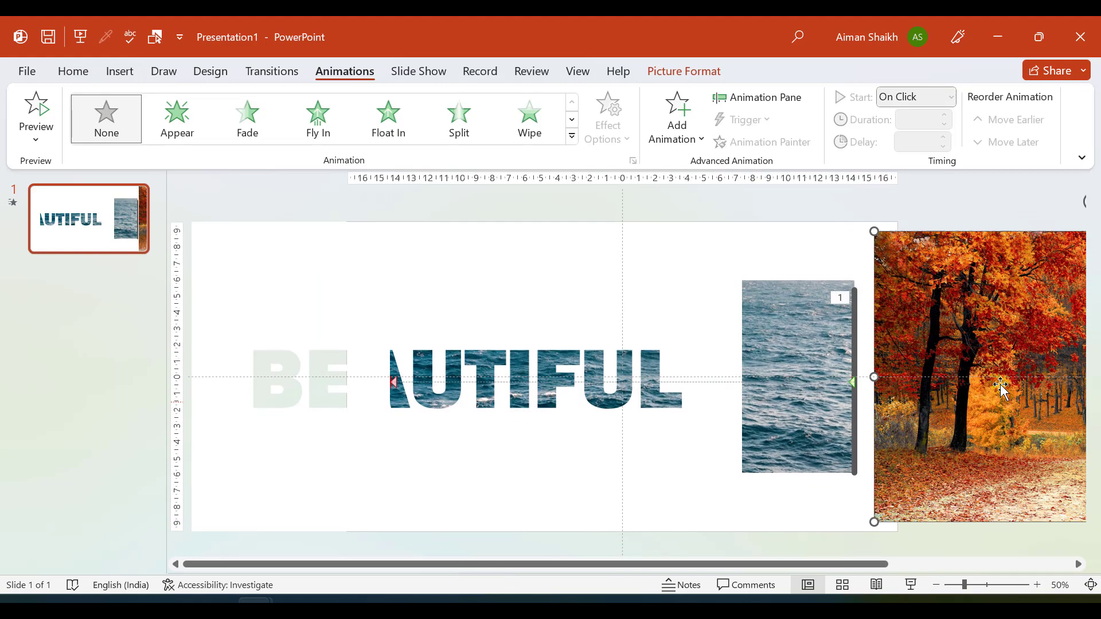
left_click_drag(1000, 388, 981, 388)
scroll(532, 353, "right", 5)
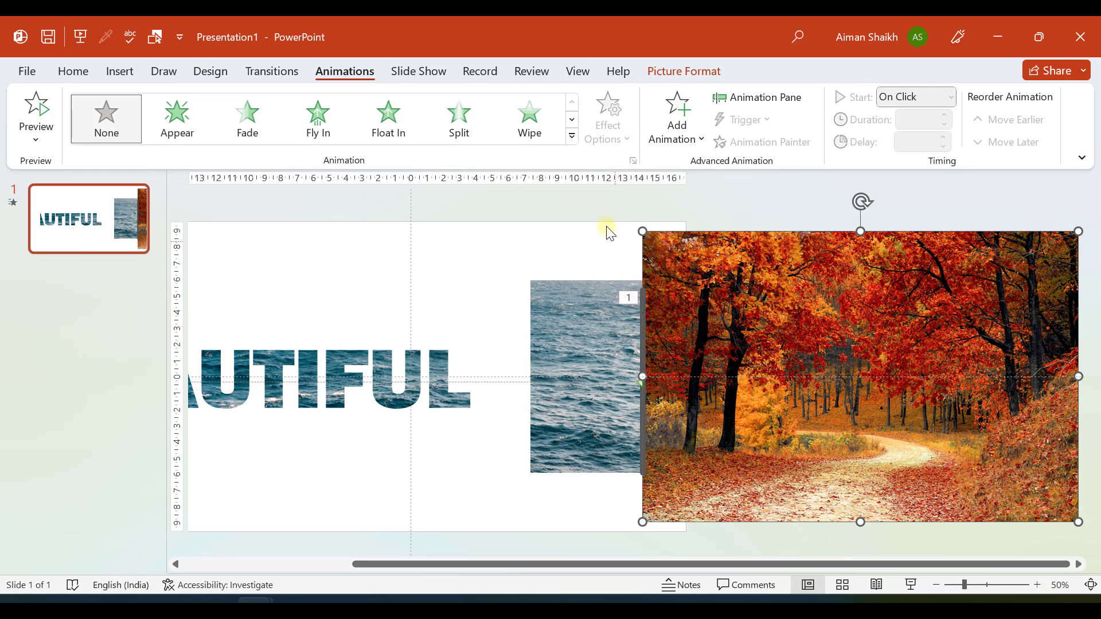
scroll(608, 227, "down", 2)
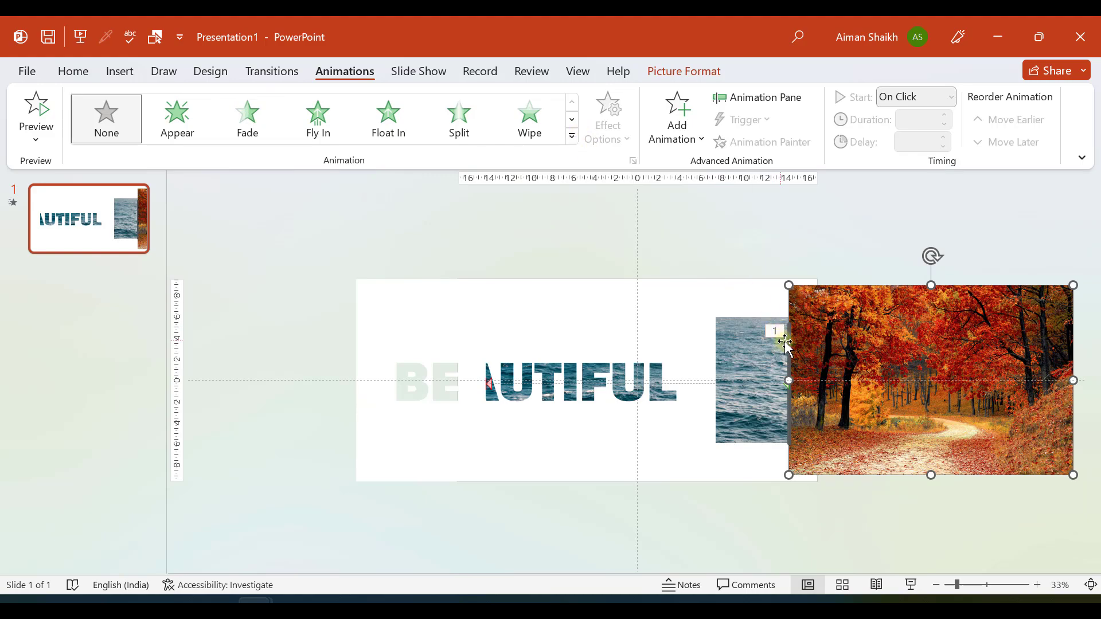
scroll(785, 344, "up", 5)
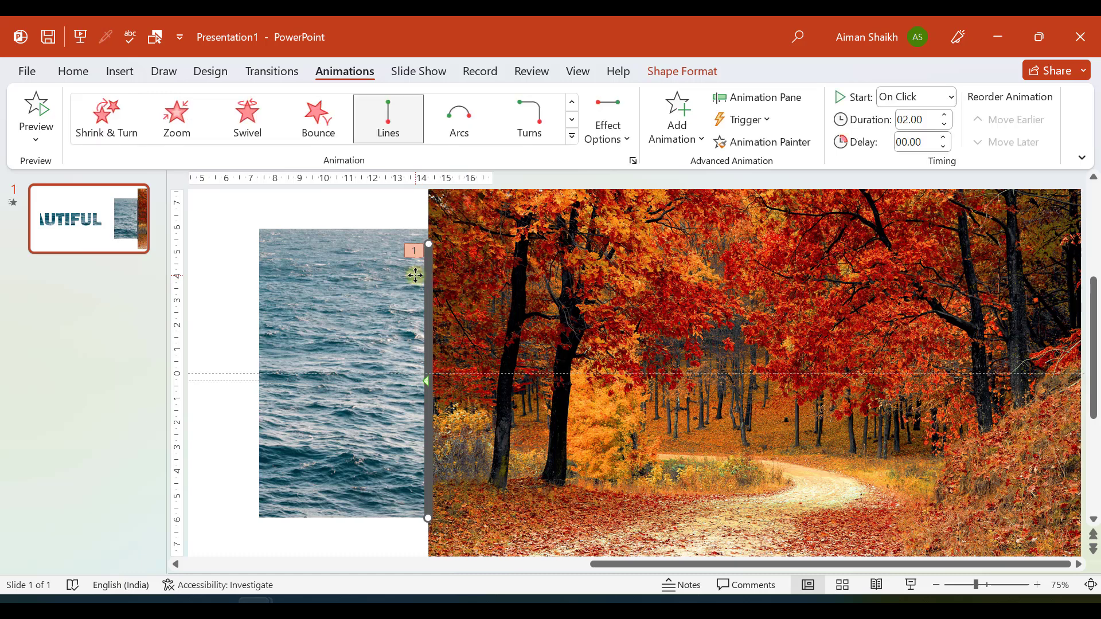
- Copy the grey line's Lines animation onto the autumn picture with Animation Painter and preview
left_click(421, 274)
left_click(753, 150)
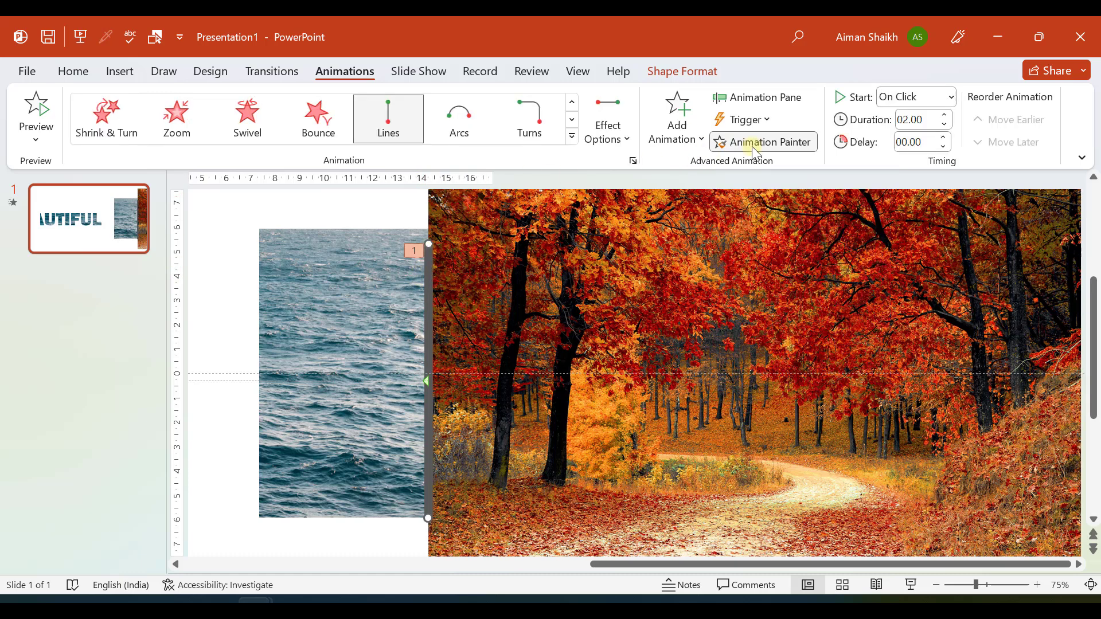
left_click(706, 308)
scroll(703, 301, "down", 5, "ctrl")
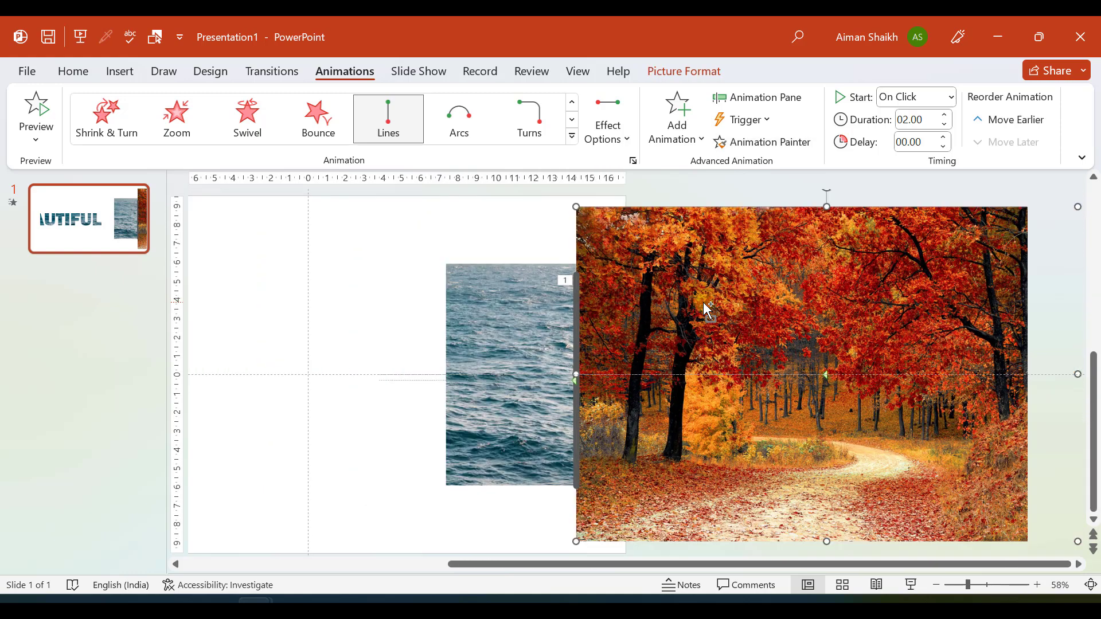
left_click(35, 120)
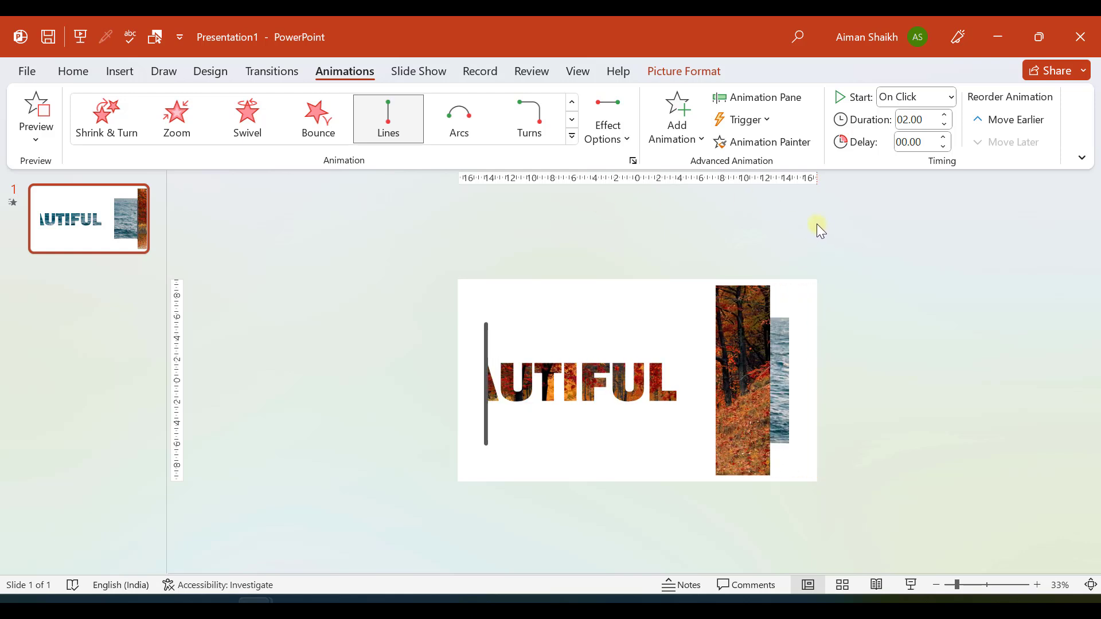
- Set the autumn picture's animation to start With Previous and preview
left_click(951, 98)
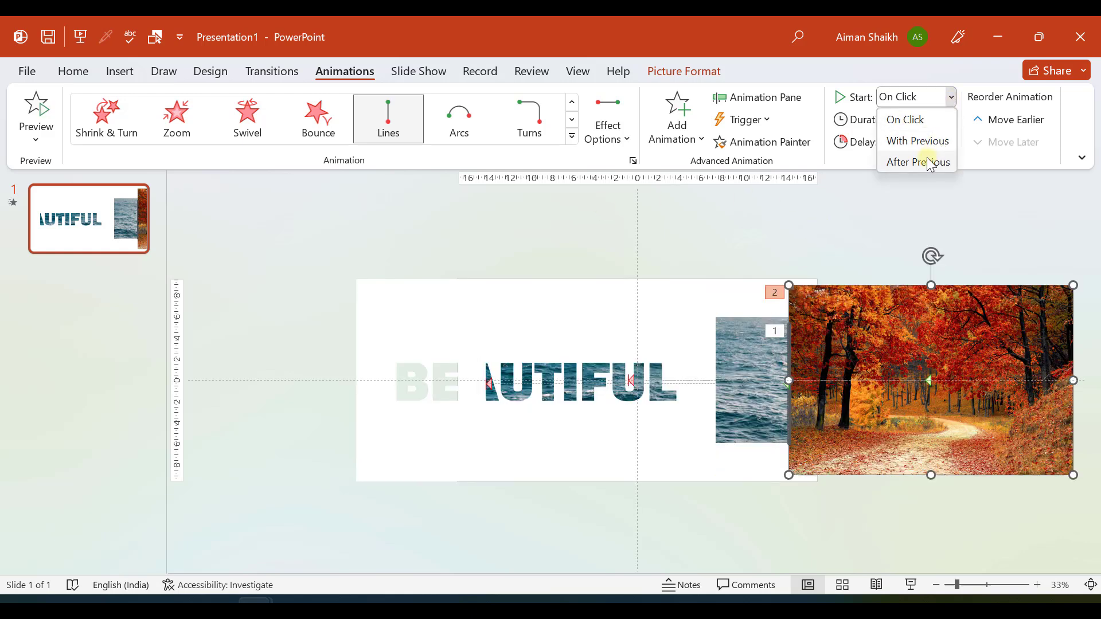
left_click(924, 142)
left_click(823, 230)
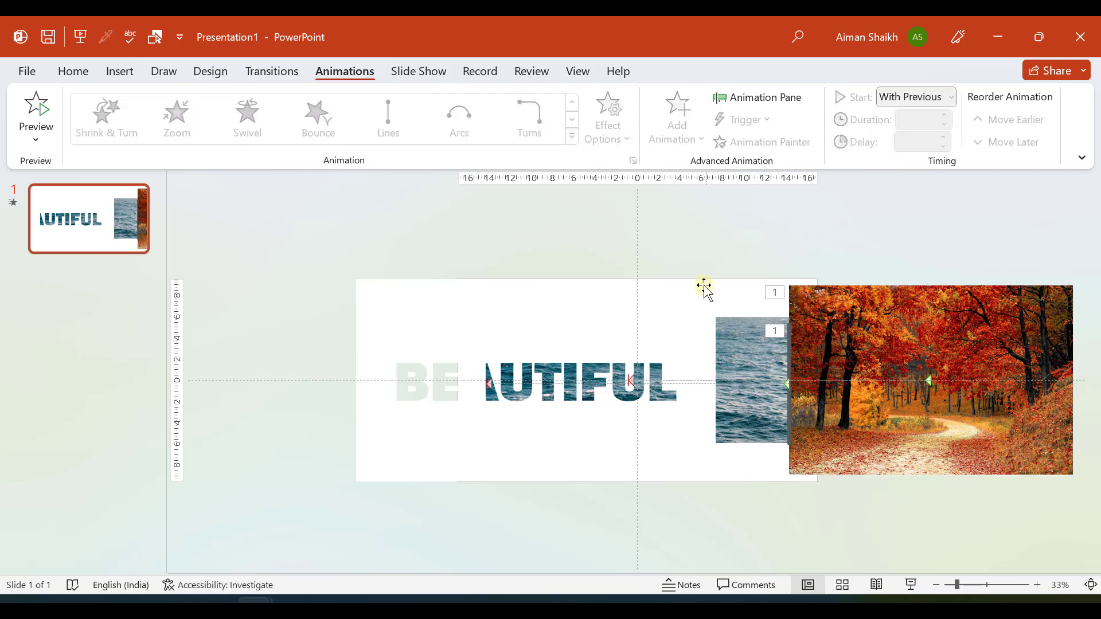
left_click(28, 108)
- Set the autumn picture's animation Duration to 4 seconds
left_click(853, 288)
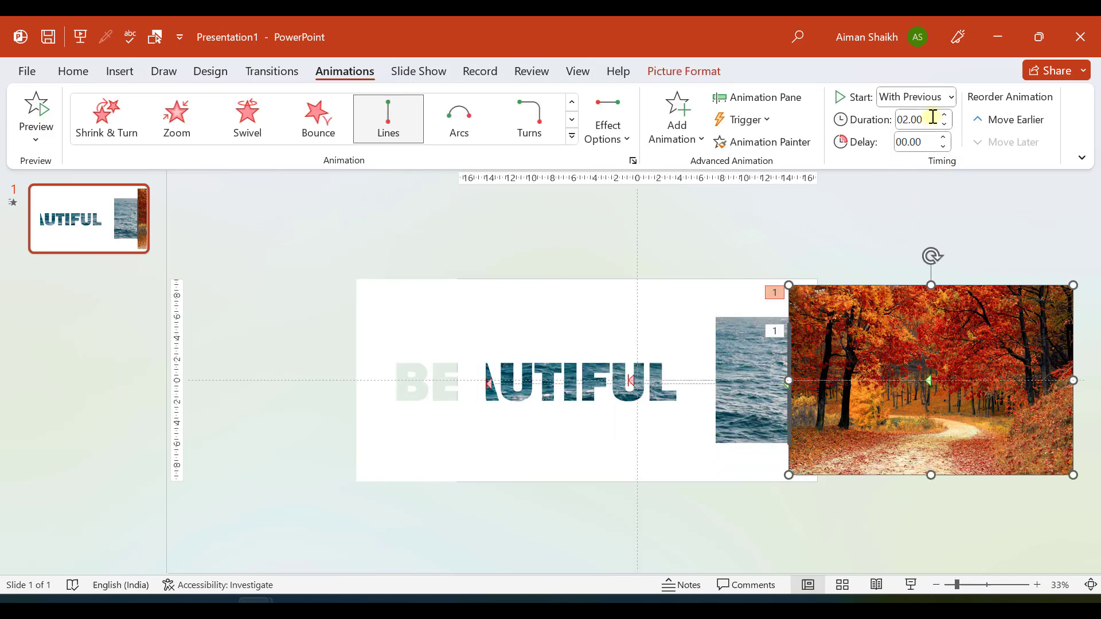
left_click(933, 117)
type("4")
key("Return")
left_click(876, 205)
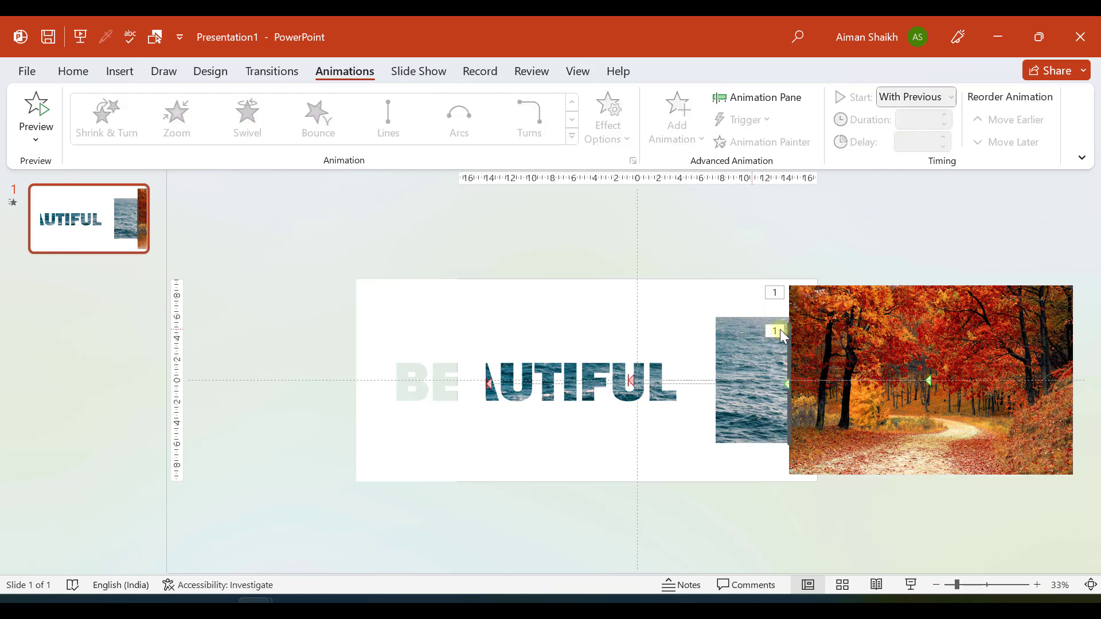
- Set the grey line's animation Duration to 4 seconds and preview both together
left_click(791, 348)
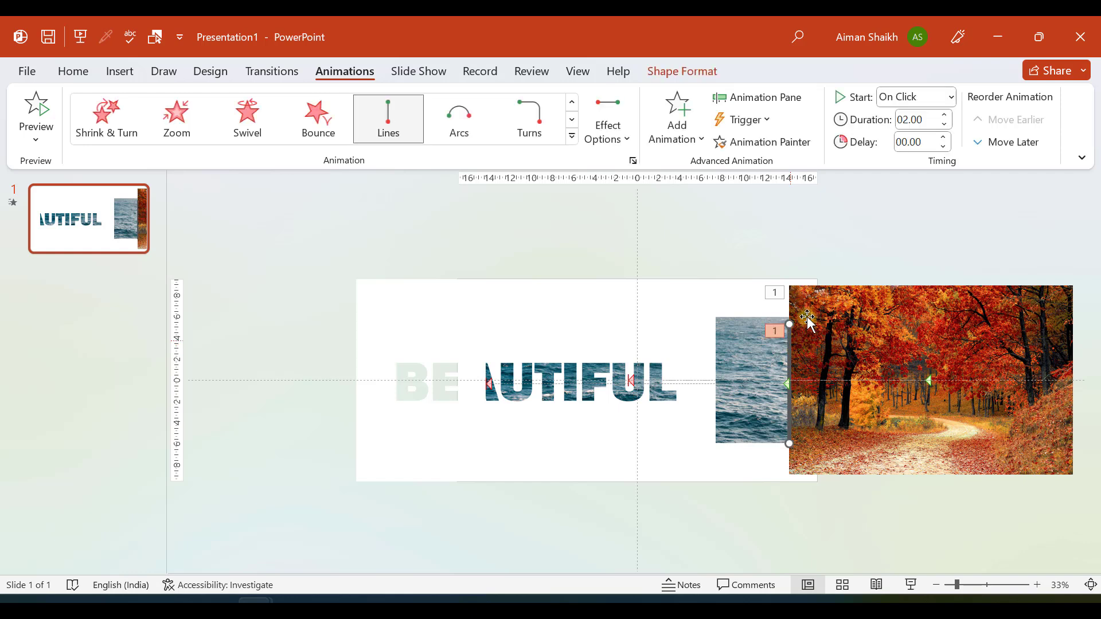
left_click(919, 122)
type("4")
key("Return")
left_click(867, 251)
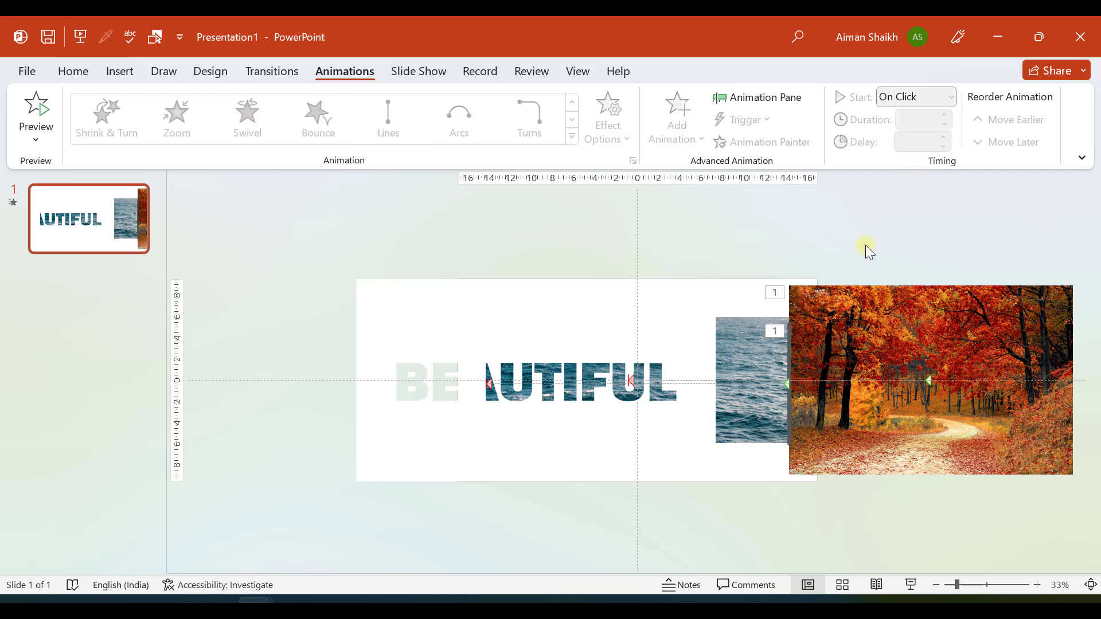
left_click(36, 115)
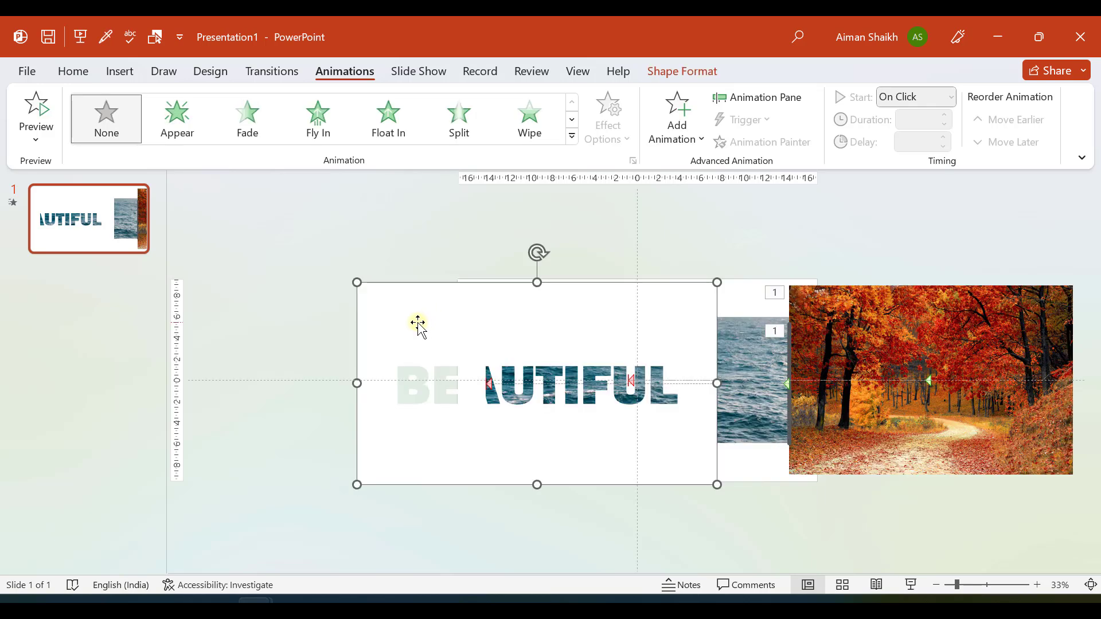
- Drag the white cutout shape right to align with the slide, then preview the animations
left_click_drag(418, 319, 519, 284)
left_click(377, 283)
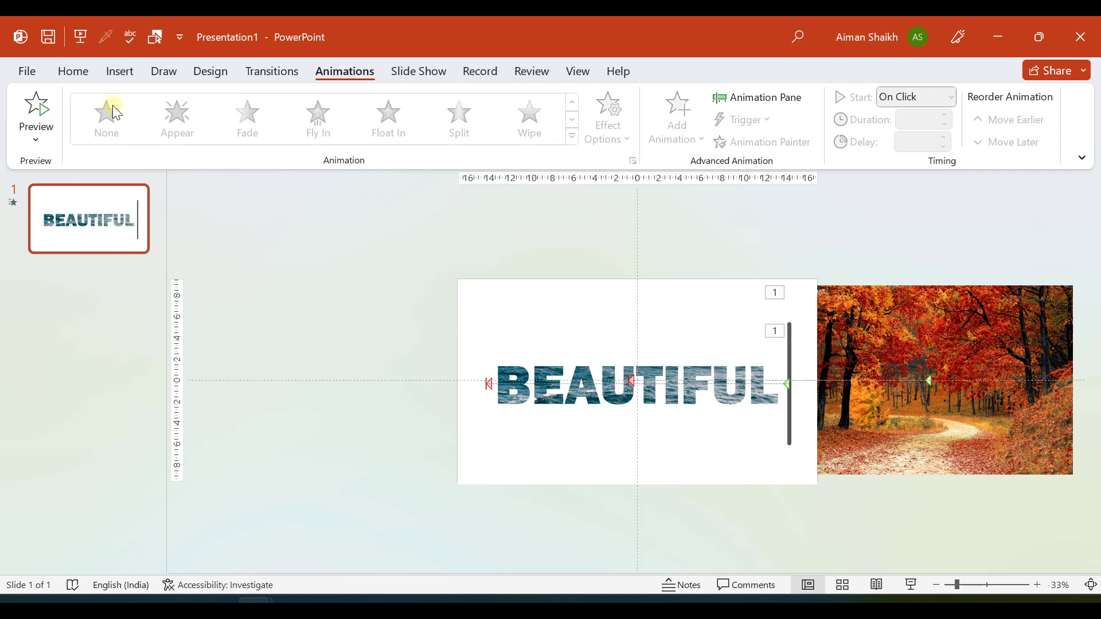
left_click(37, 112)
left_click(506, 295)
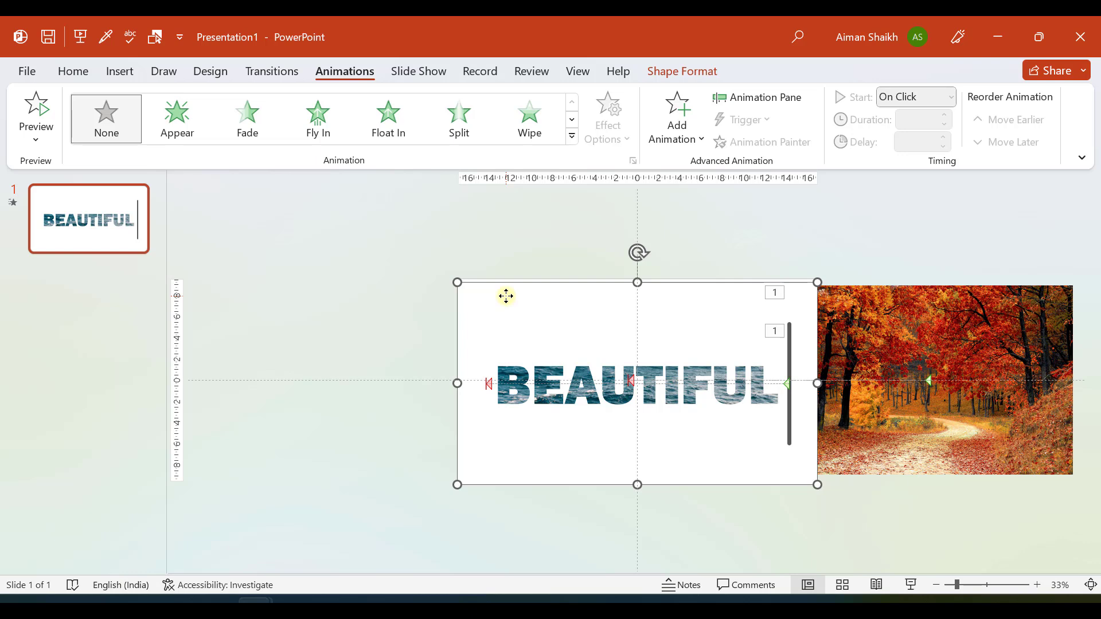
left_click(387, 257)
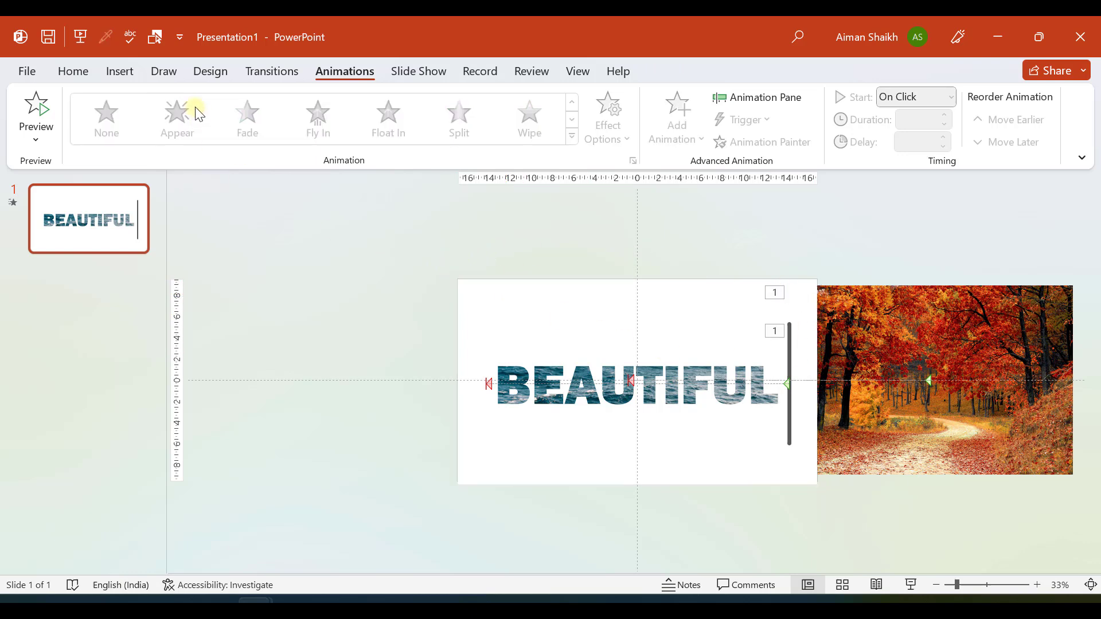
left_click(156, 36)
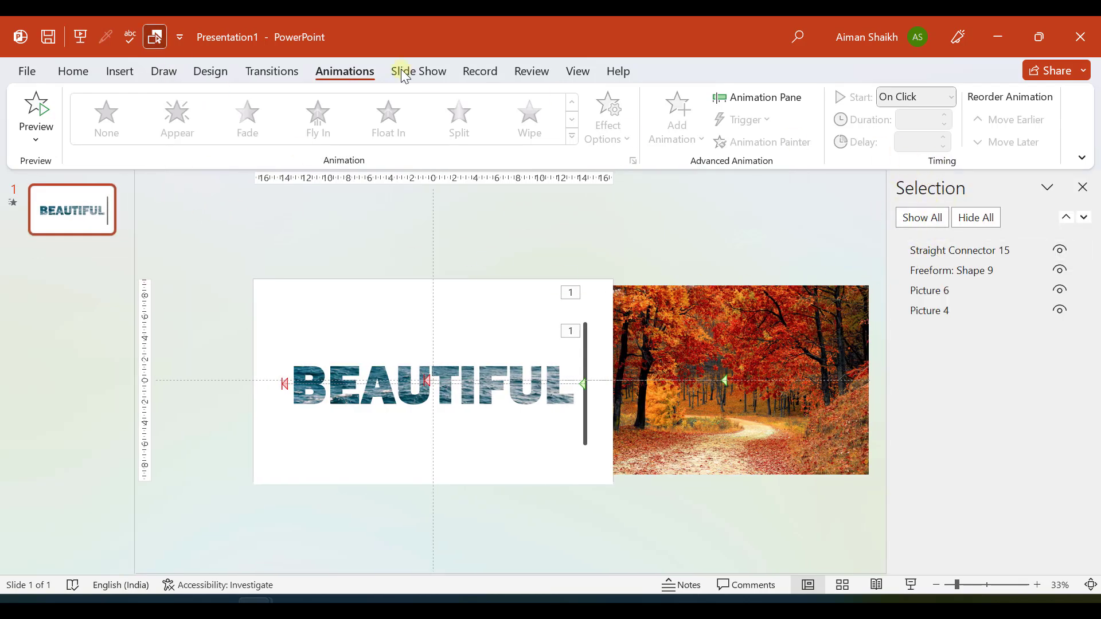
left_click(26, 70)
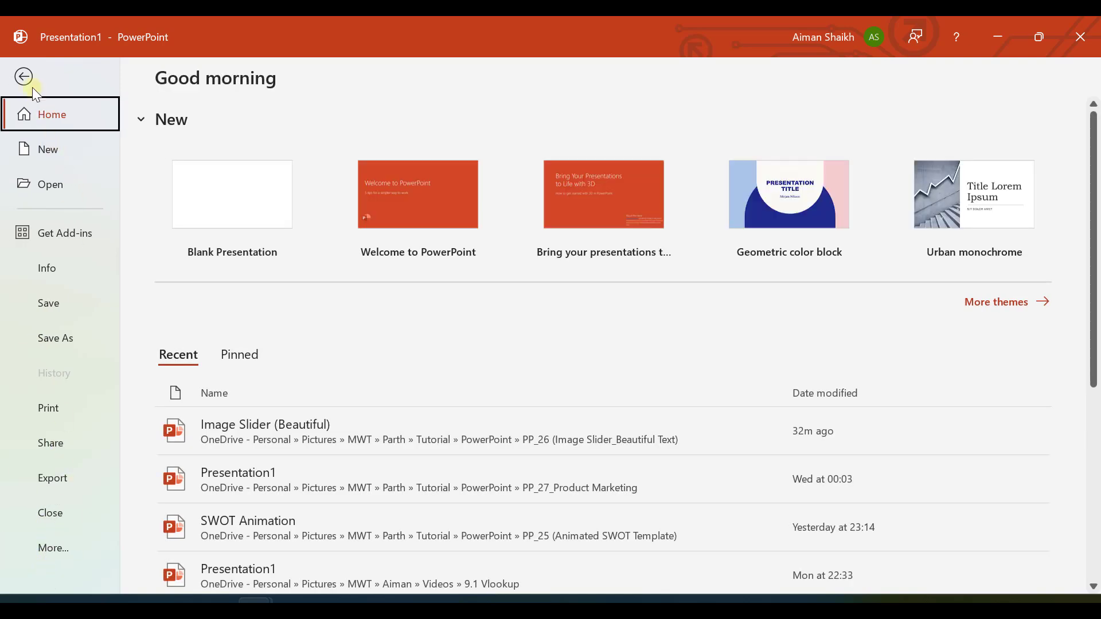
left_click(24, 76)
left_click(648, 253)
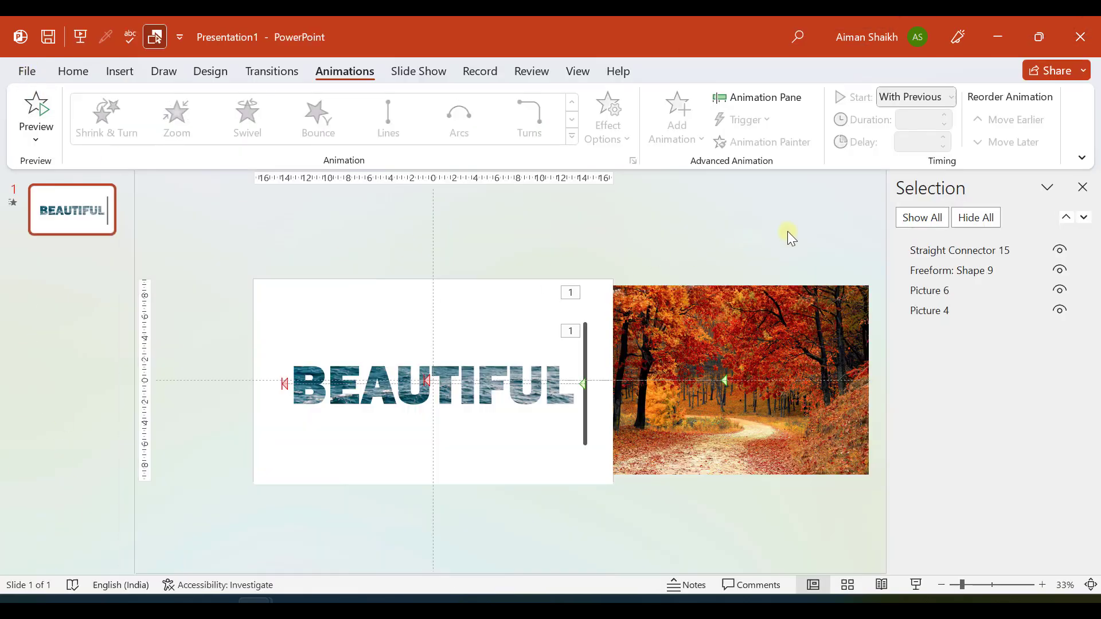
left_click(955, 242)
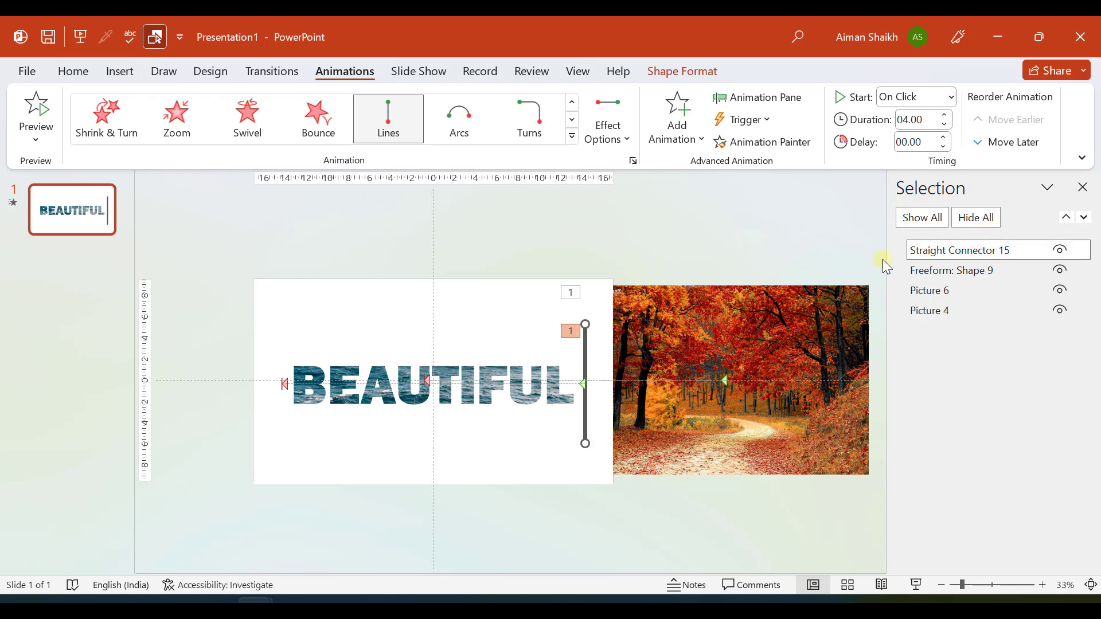
left_click(940, 269)
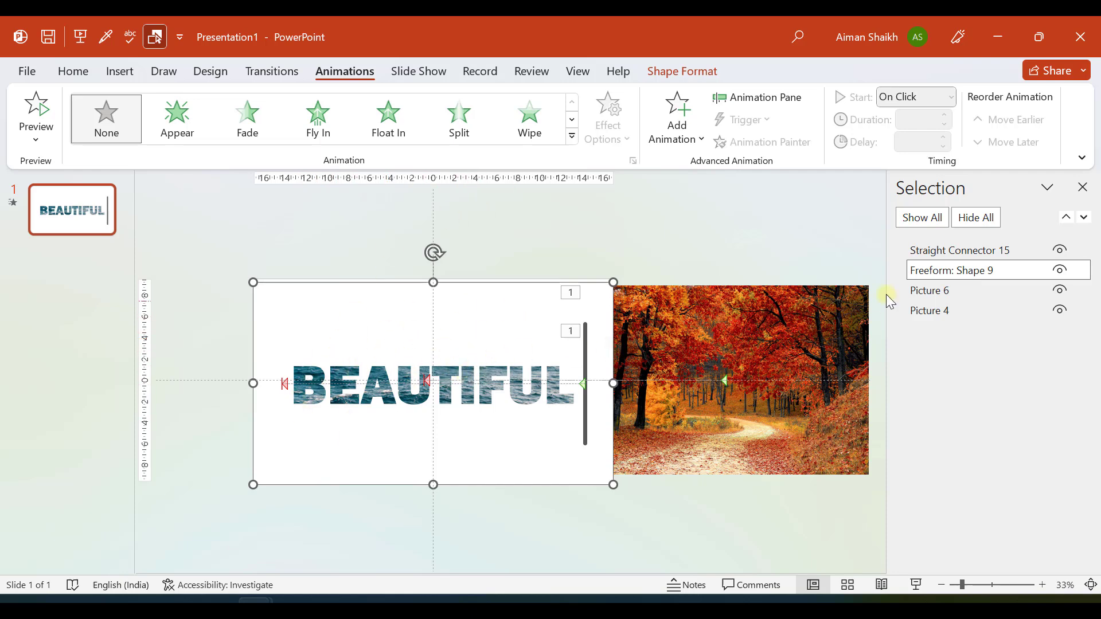
left_click(956, 291)
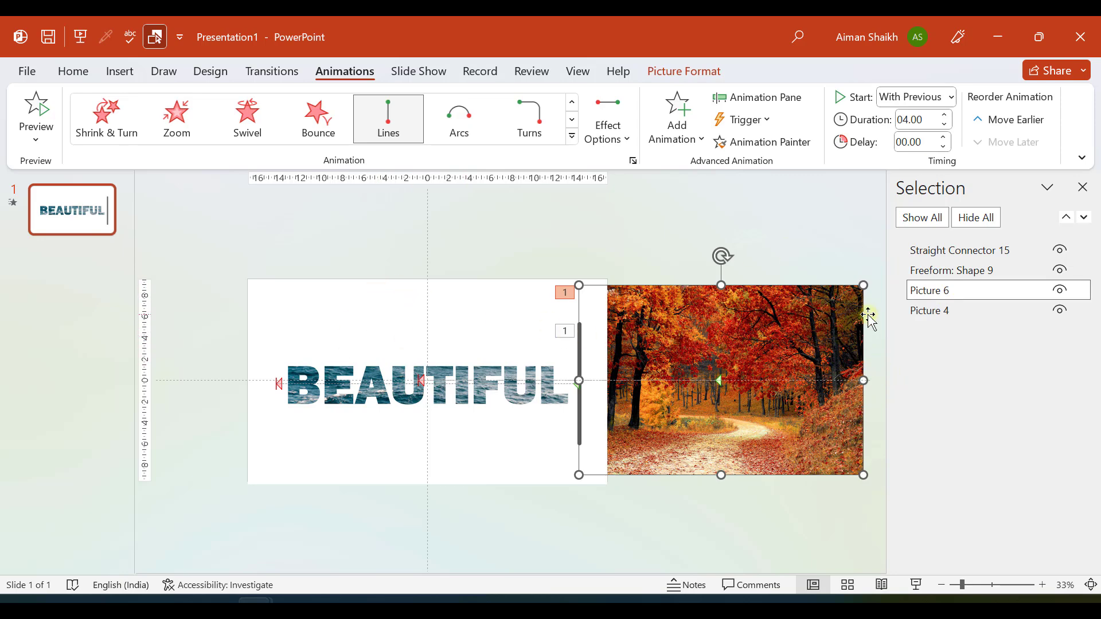
left_click(917, 318)
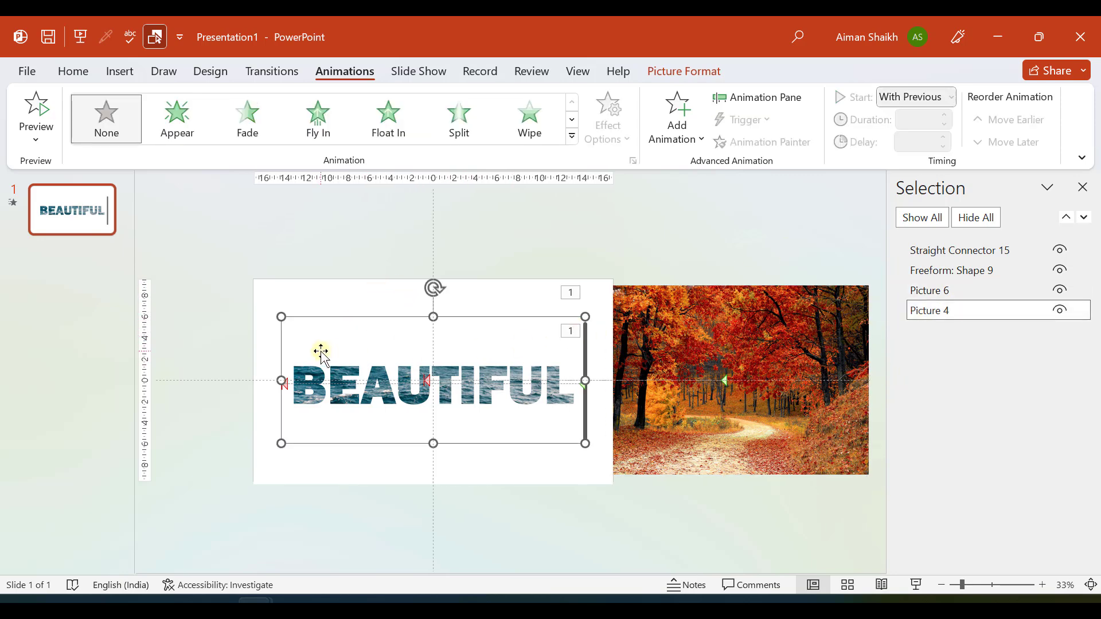
left_click(393, 246)
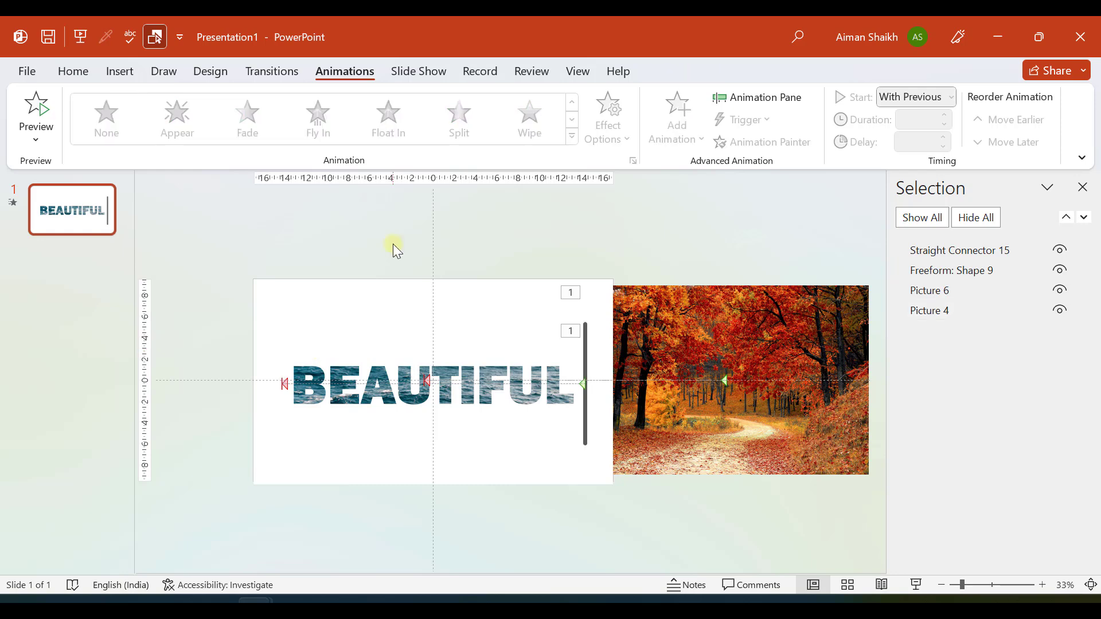